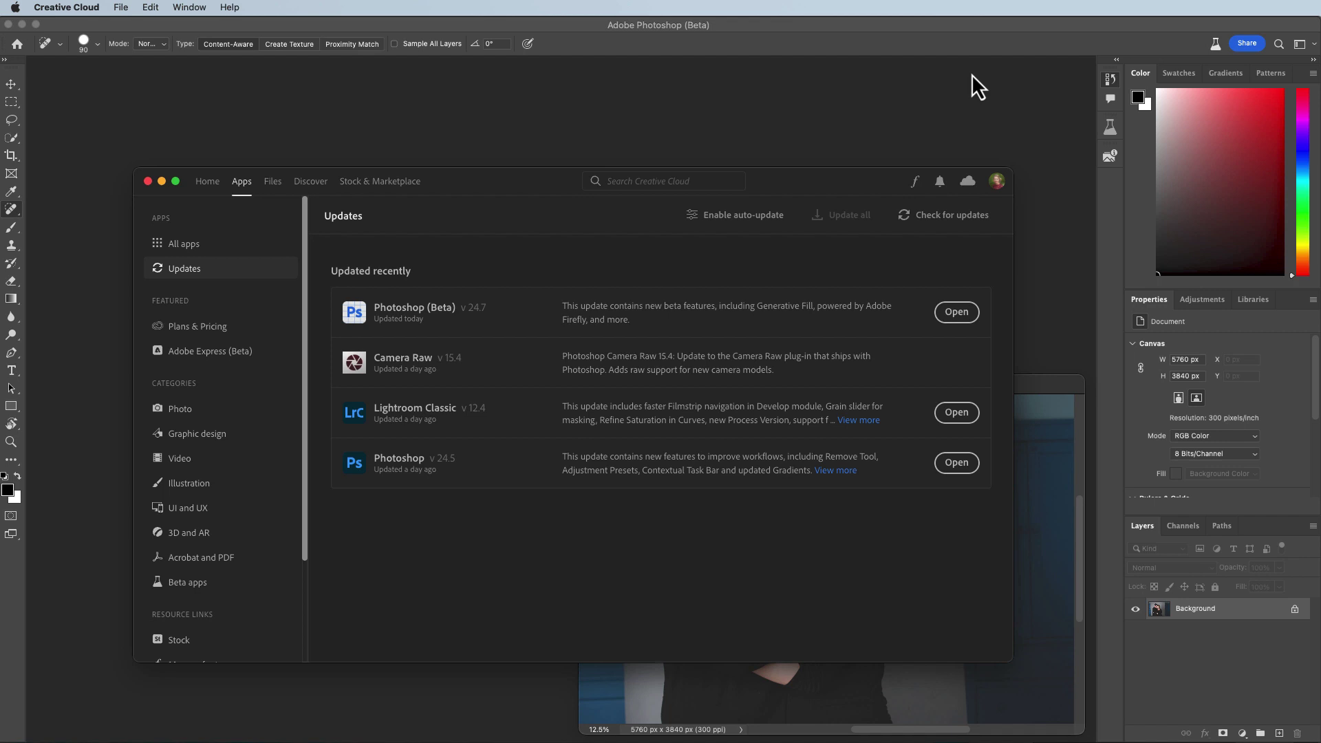
# Step: Launch the updated Photoshop (Beta) from Creative Cloud's Updates list
pyautogui.click(972, 74)
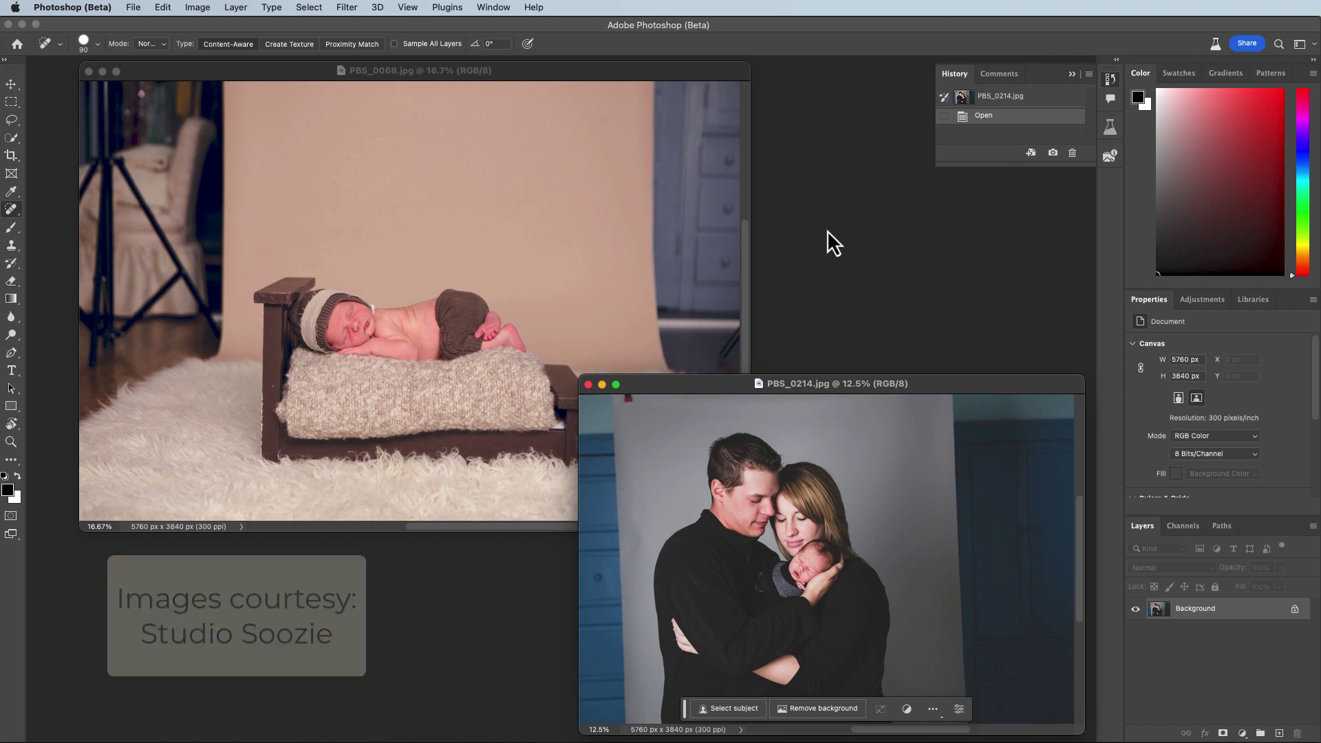
# Step: Close PBS_0068.jpg and dock PBS_0214.jpg as a tab filling the workspace
pyautogui.click(101, 72)
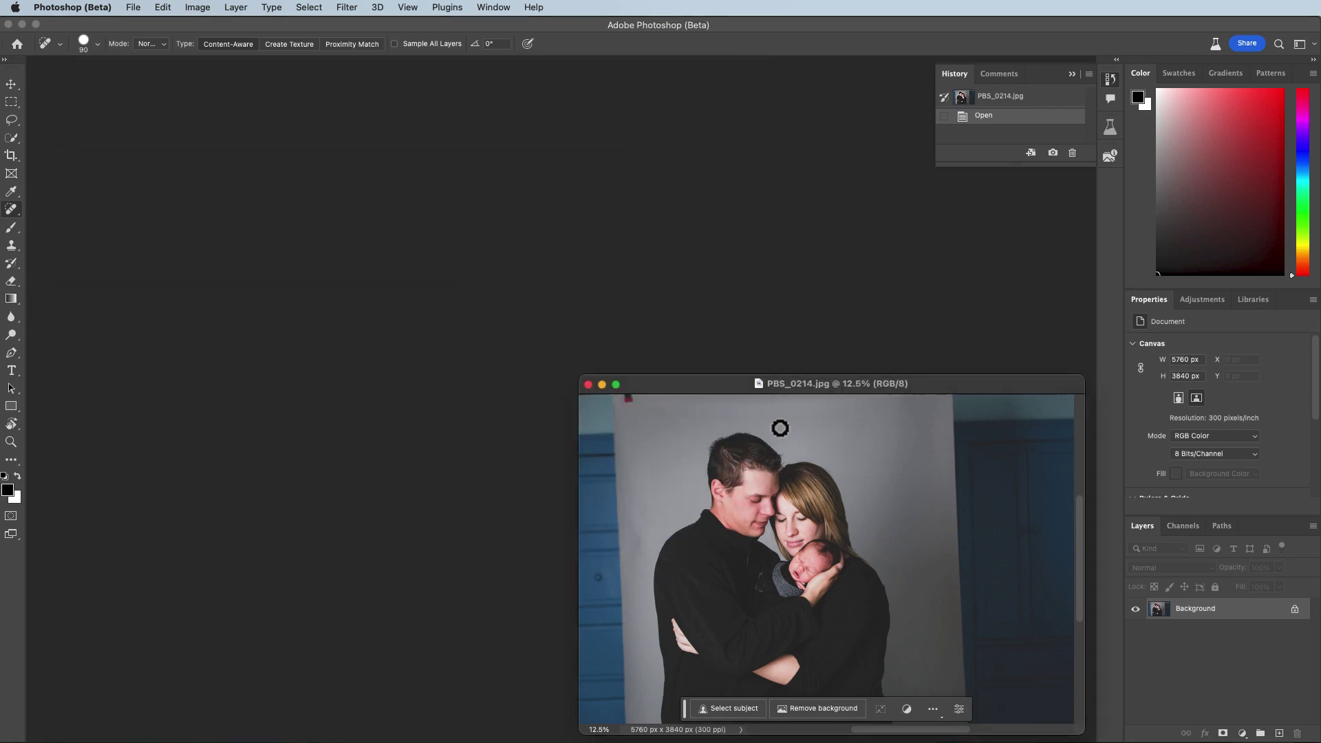
pyautogui.moveTo(688, 383); pyautogui.dragTo(275, 67)
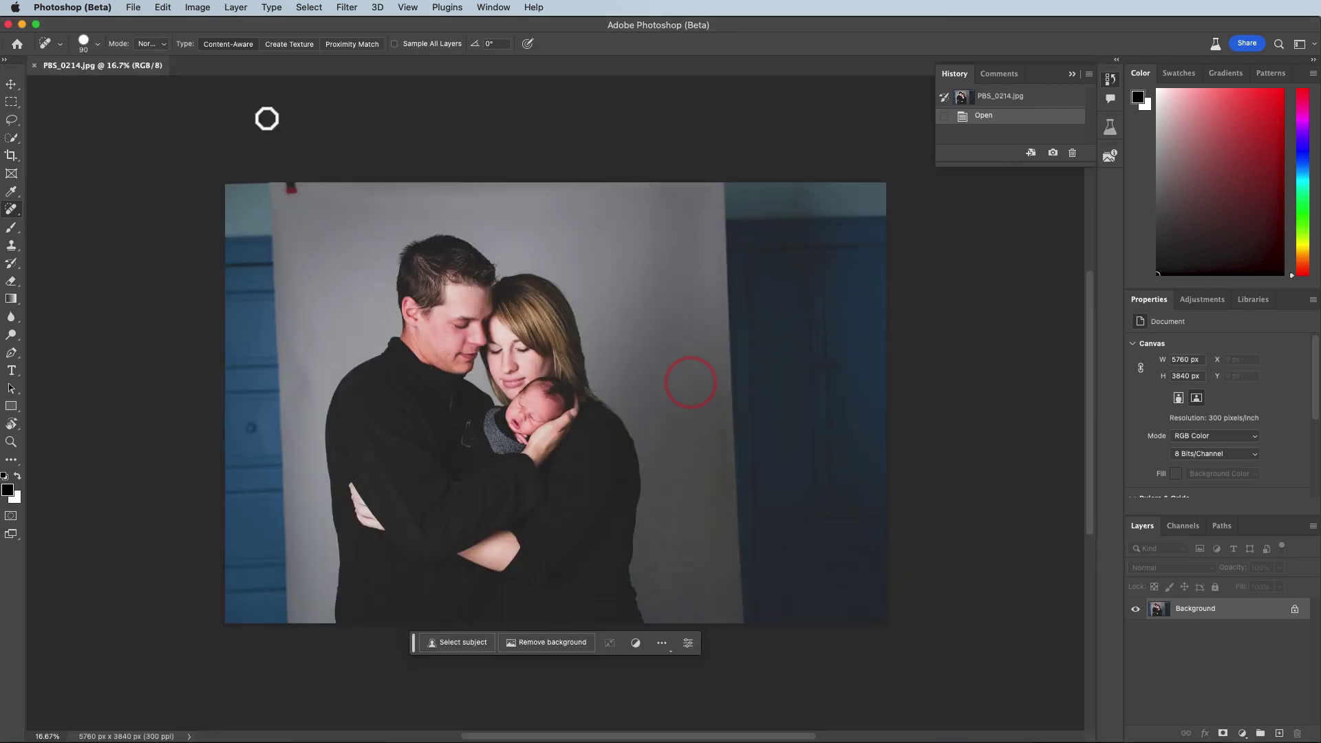
# Step: Marquee the right-side door and backdrop edge, run a promptless Generative Fill, and keep variation 1/3
pyautogui.press('m')
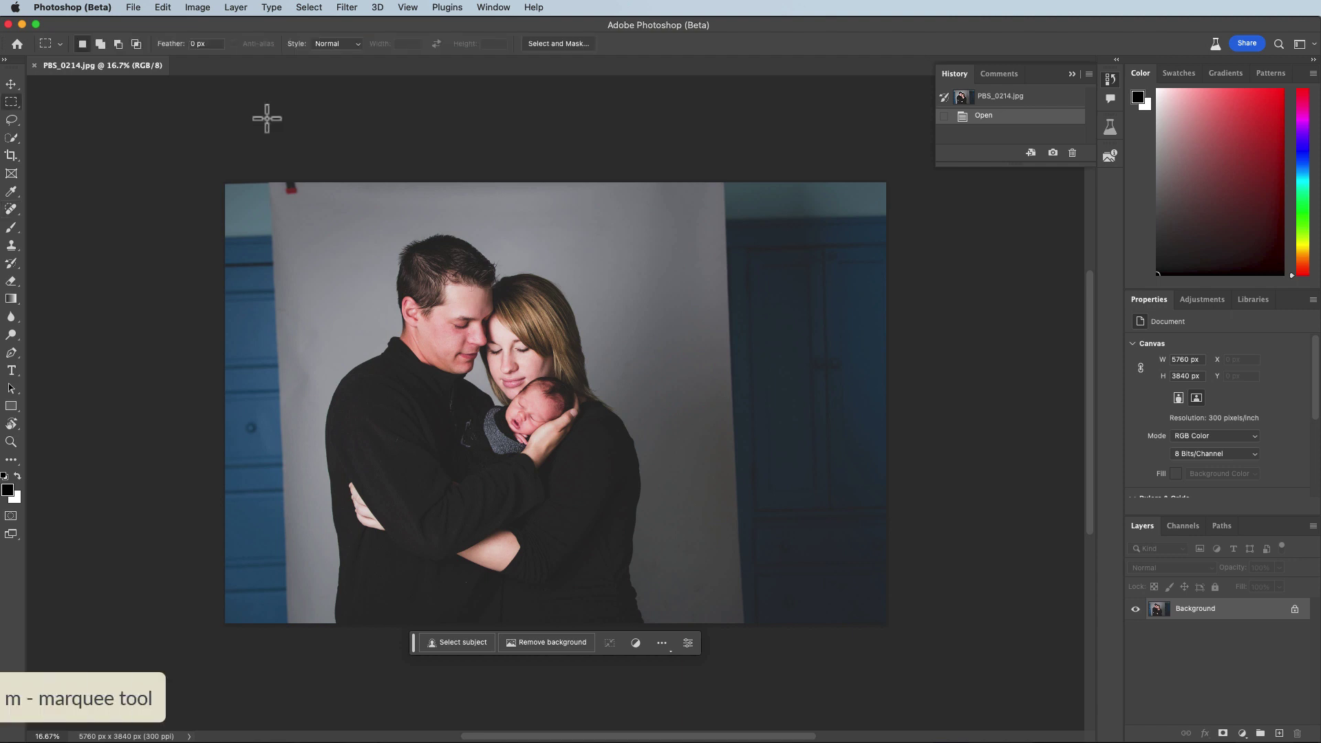
pyautogui.moveTo(895, 164); pyautogui.dragTo(672, 692)
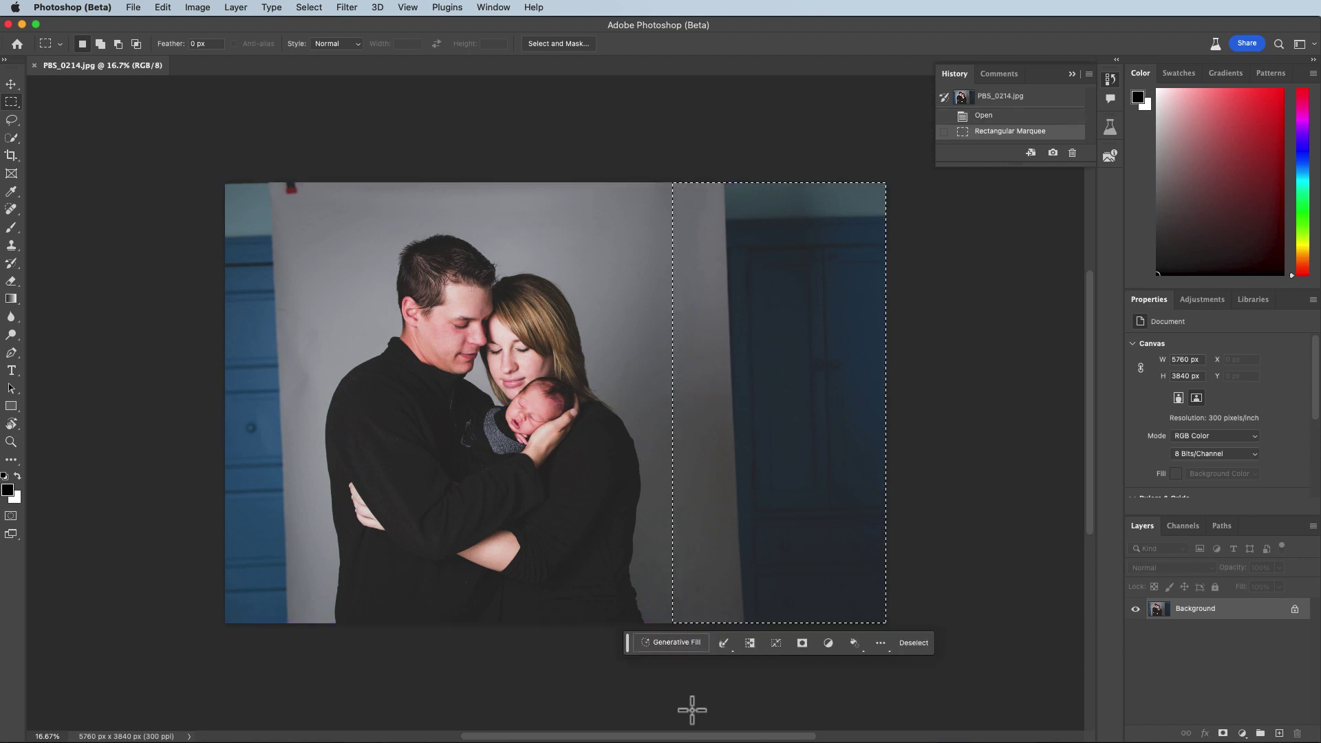
pyautogui.click(675, 644)
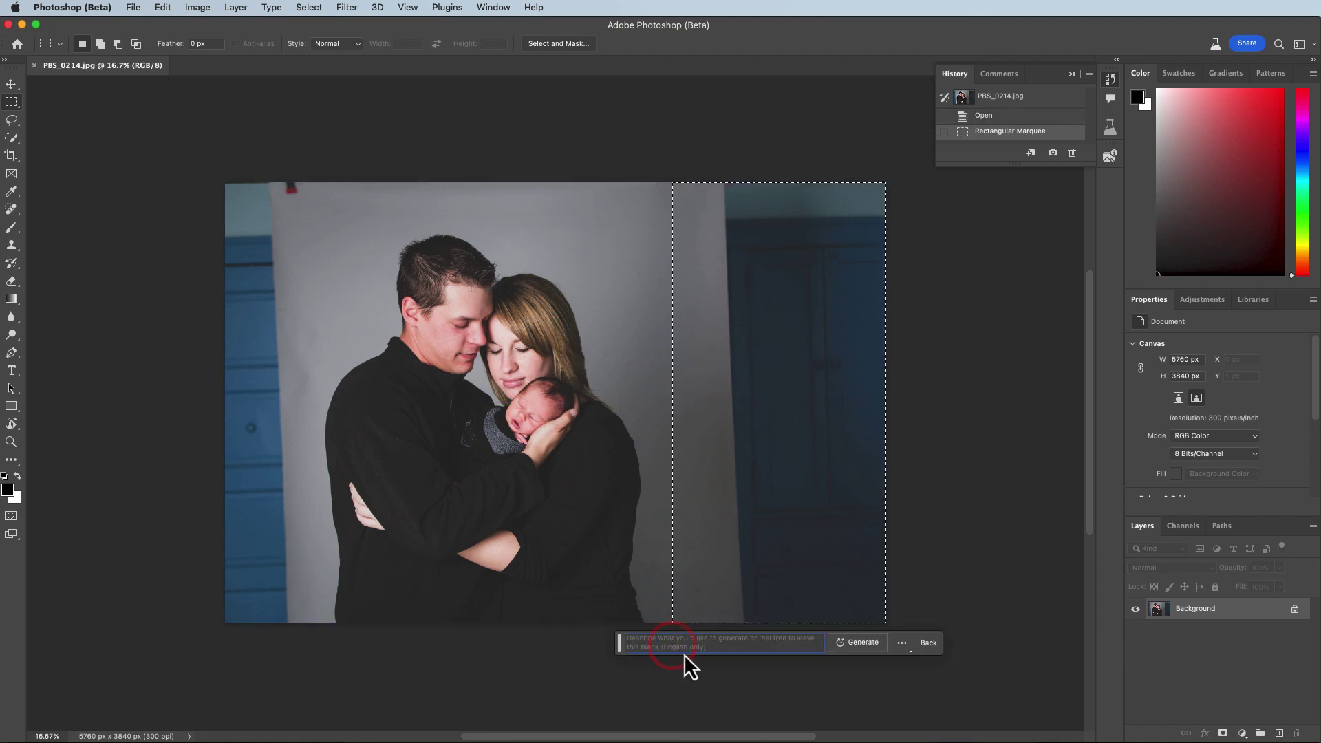
pyautogui.click(859, 646)
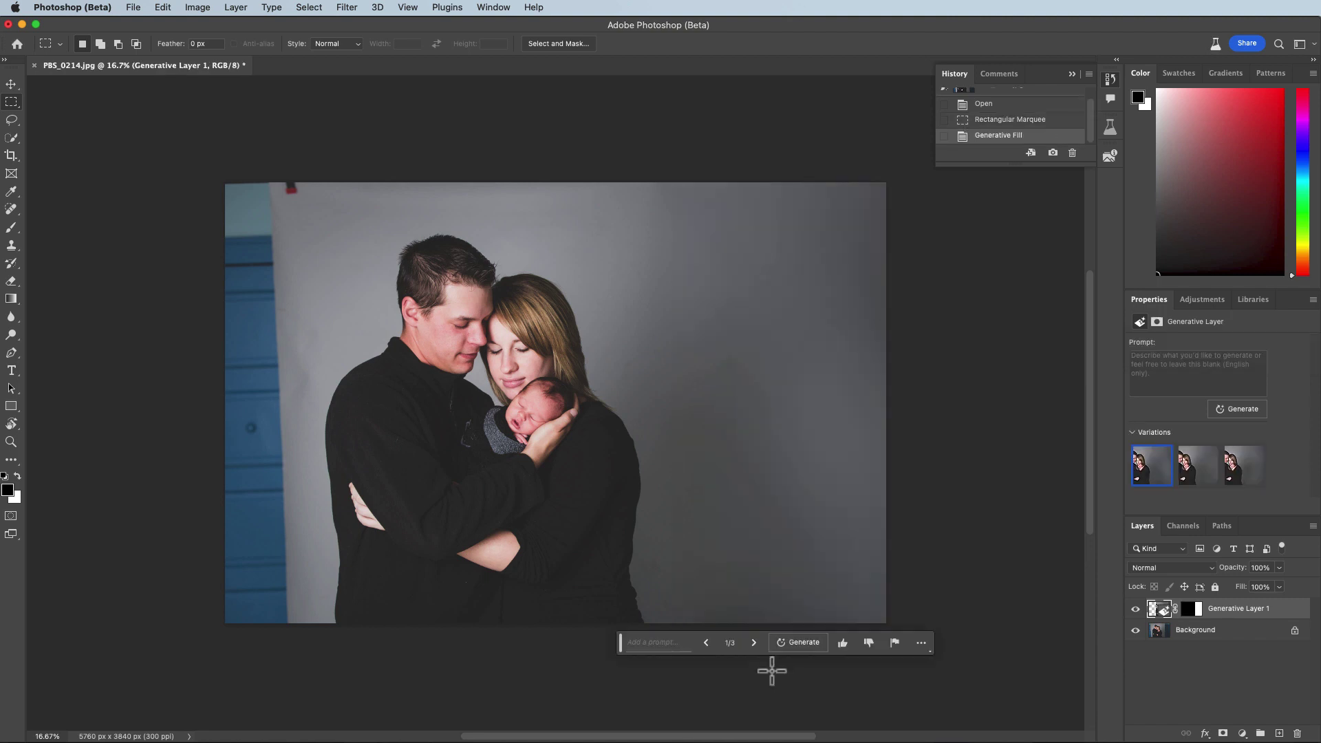
pyautogui.click(753, 644)
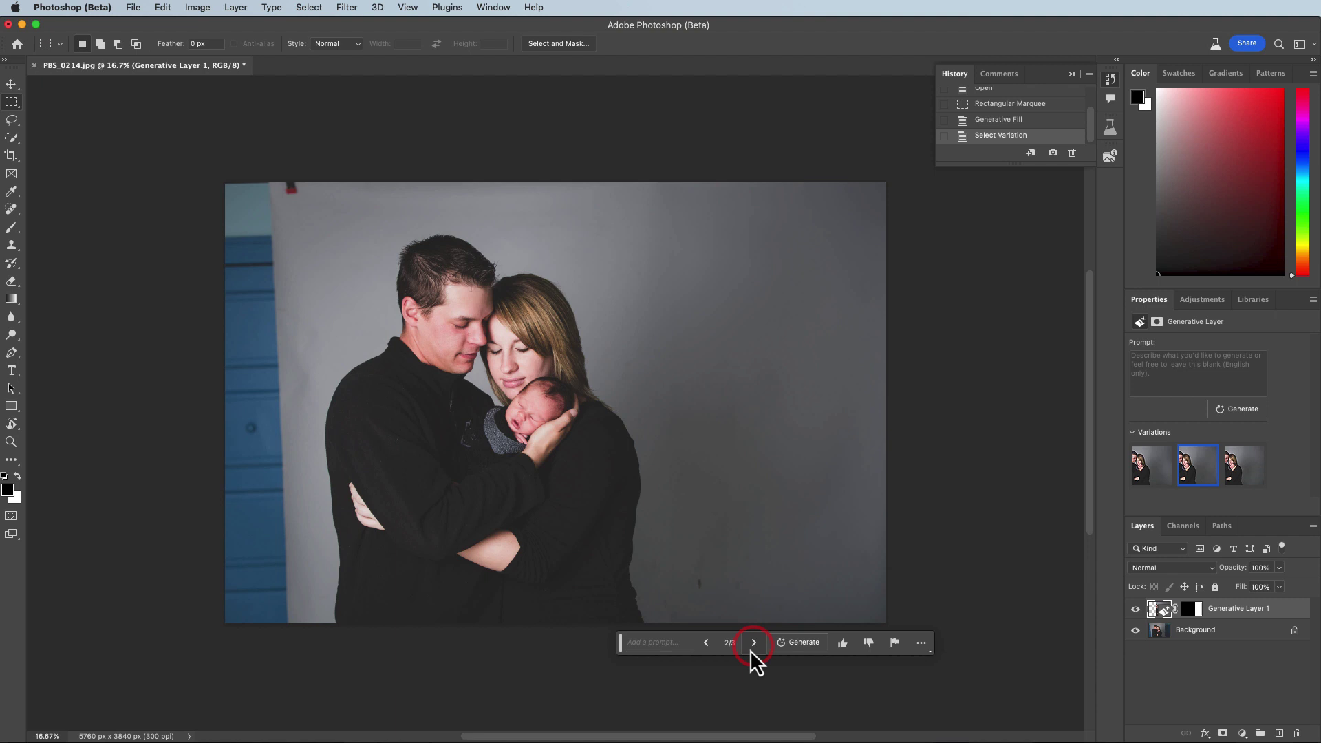
pyautogui.click(751, 645)
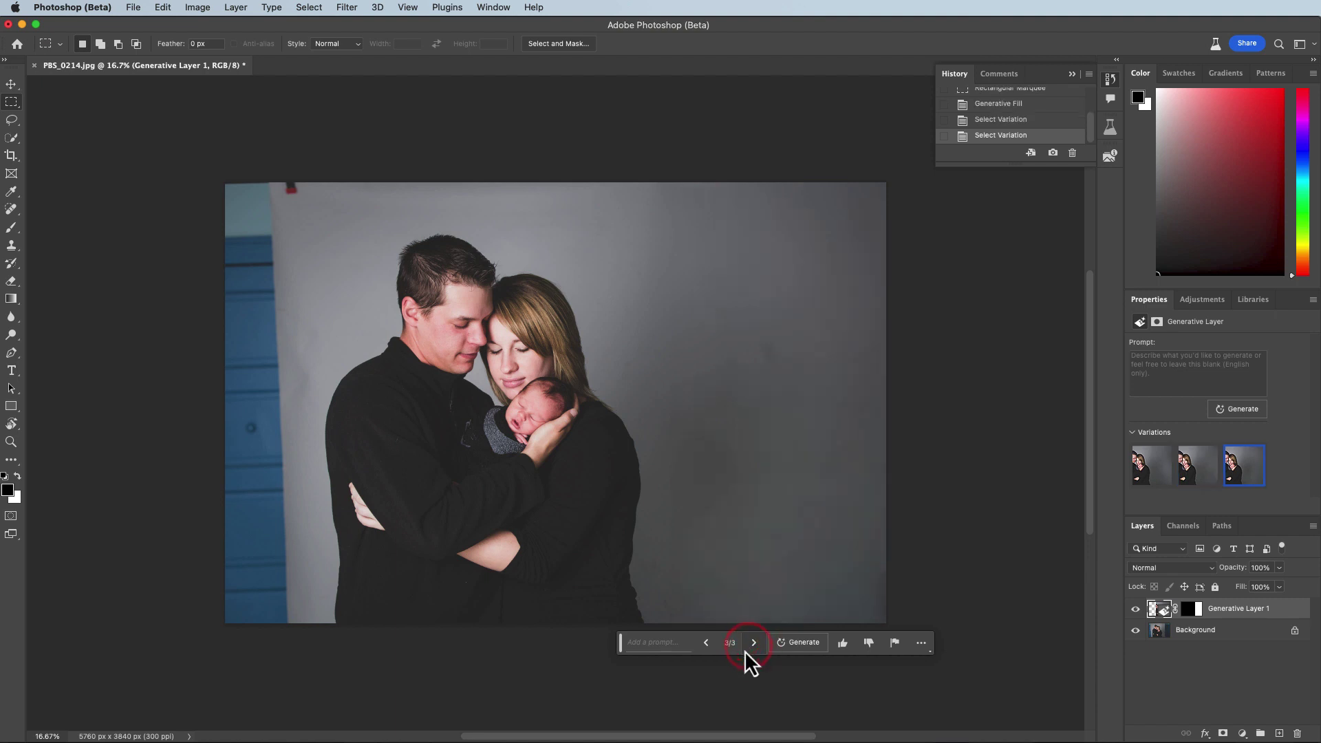
pyautogui.click(709, 644)
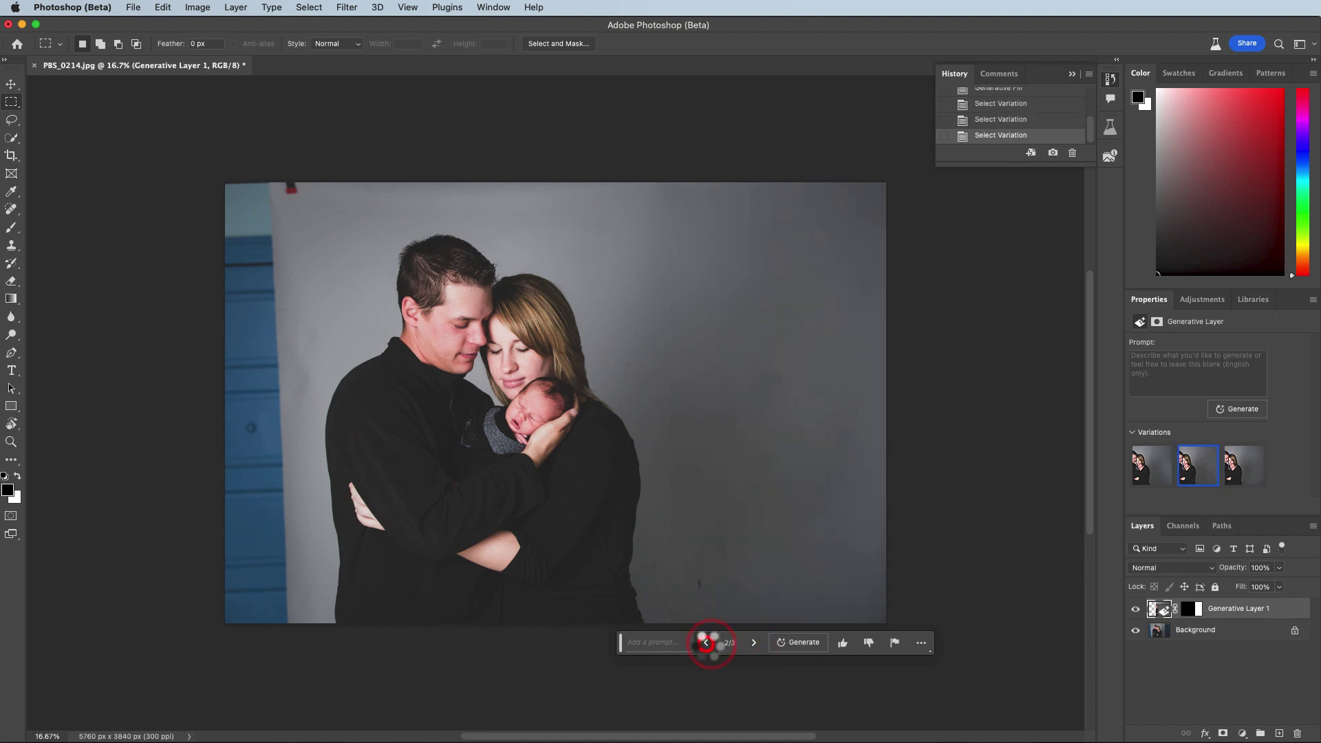
pyautogui.click(708, 645)
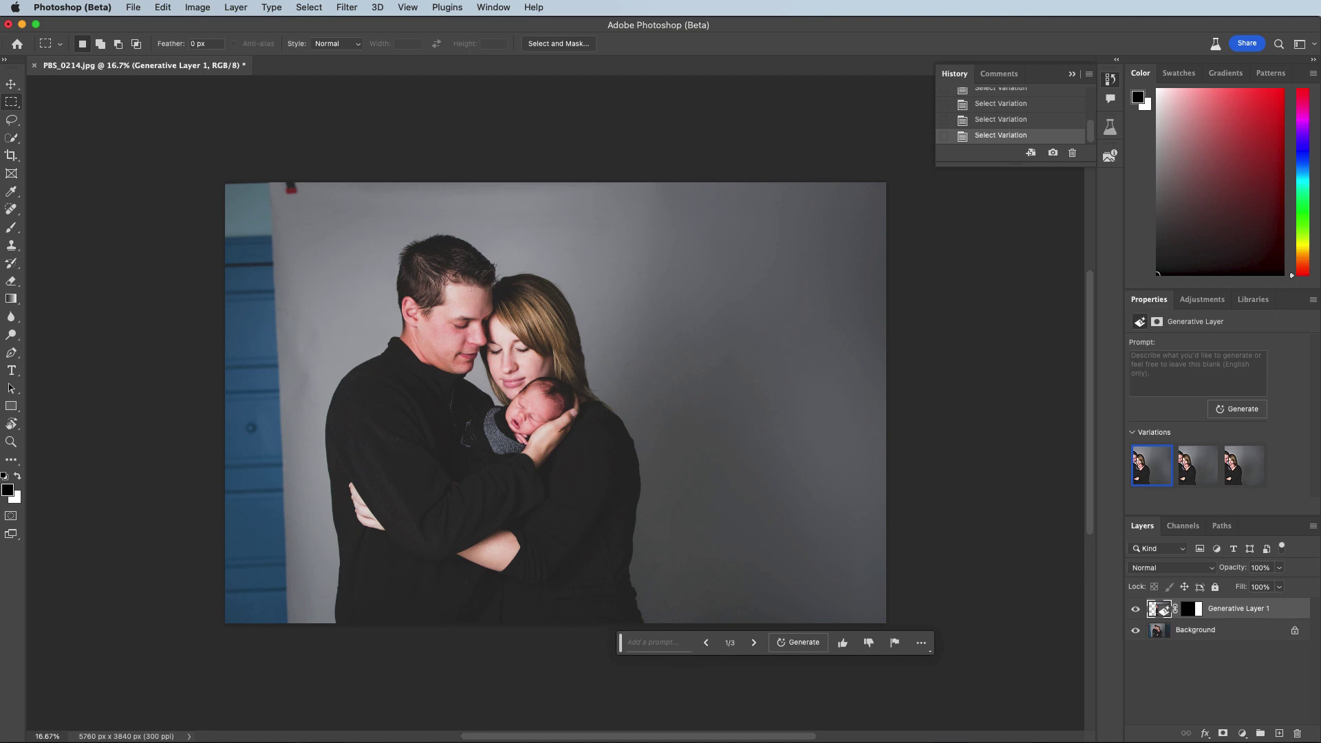
# Step: On the Background layer, Generative Fill the left blue wall strip without a prompt, keeping variation 3/3
pyautogui.click(1238, 633)
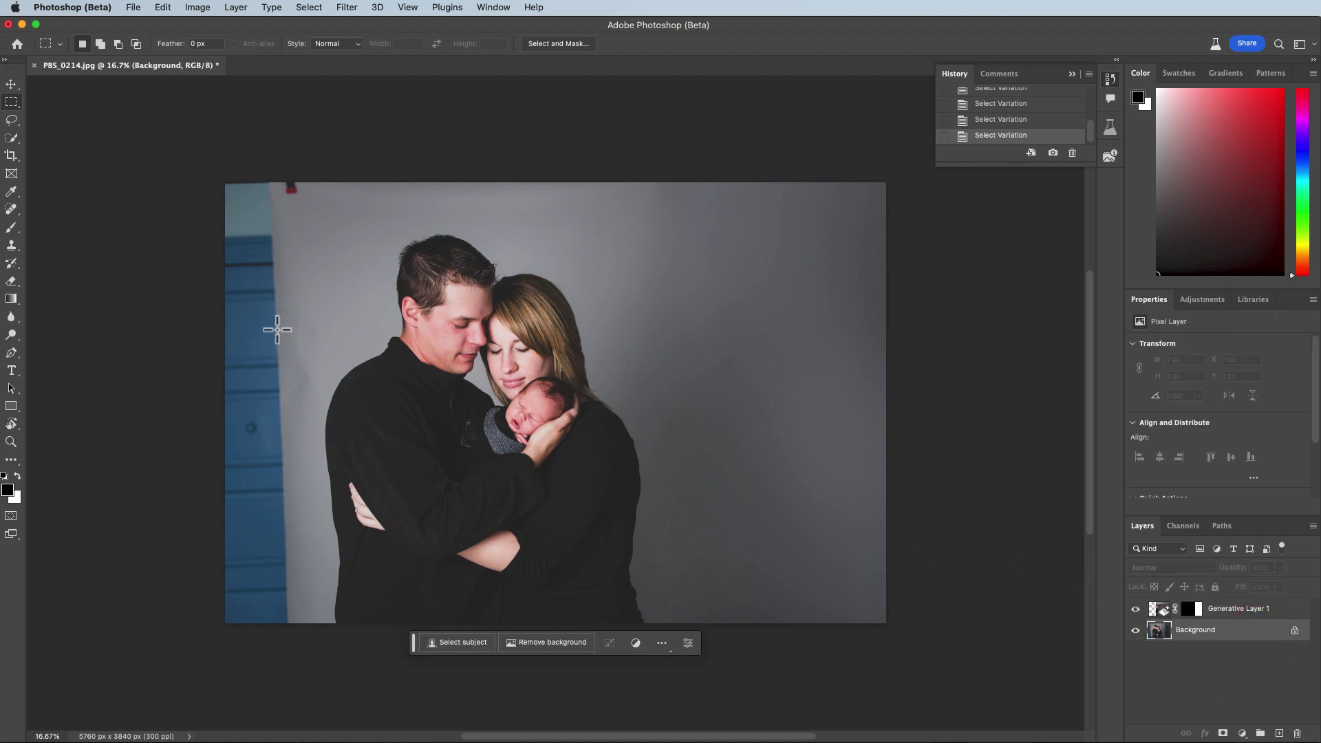
pyautogui.moveTo(155, 162); pyautogui.dragTo(313, 660)
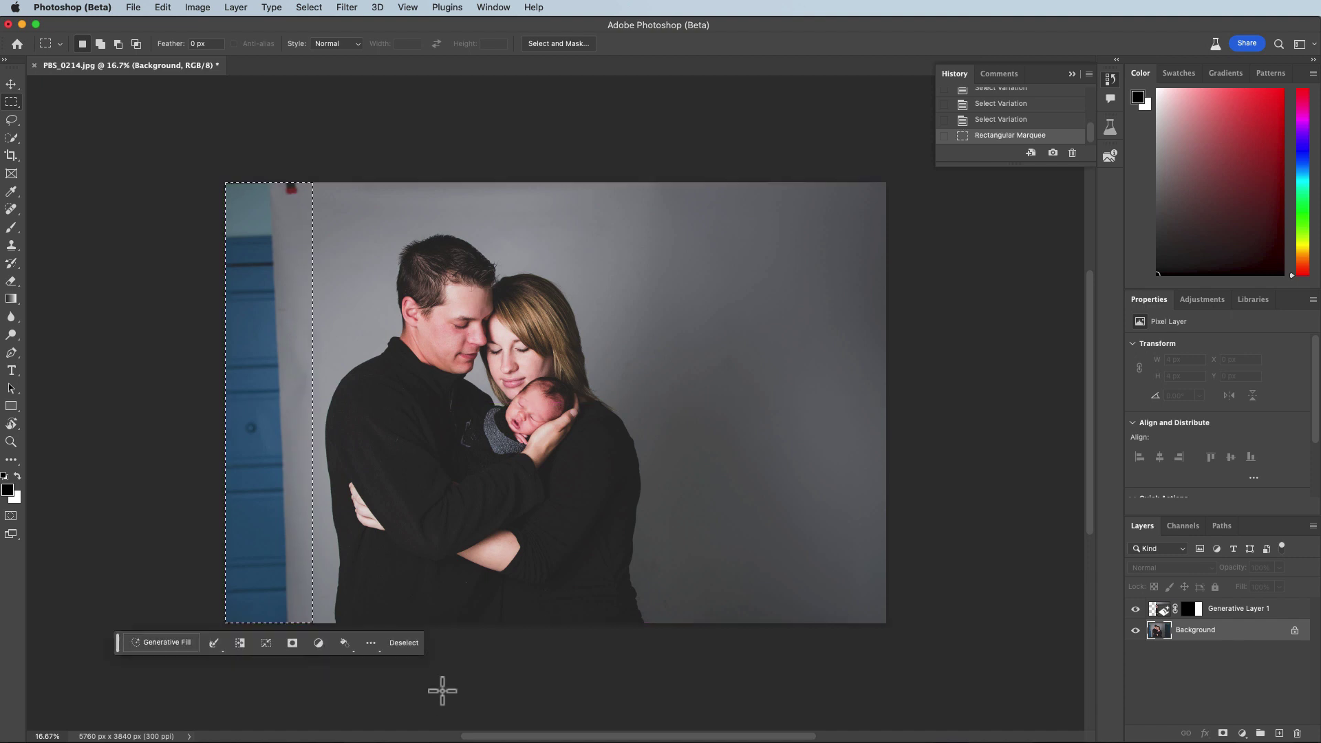
pyautogui.click(167, 647)
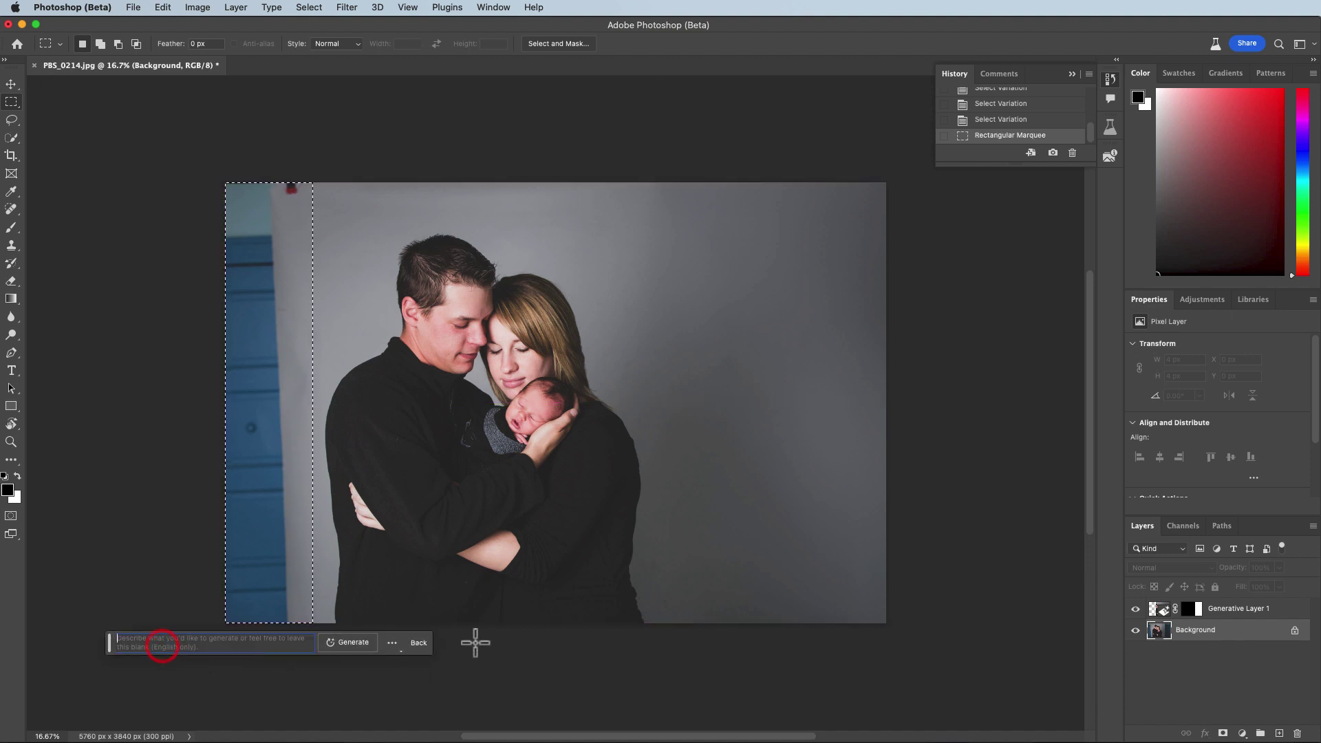
pyautogui.click(357, 645)
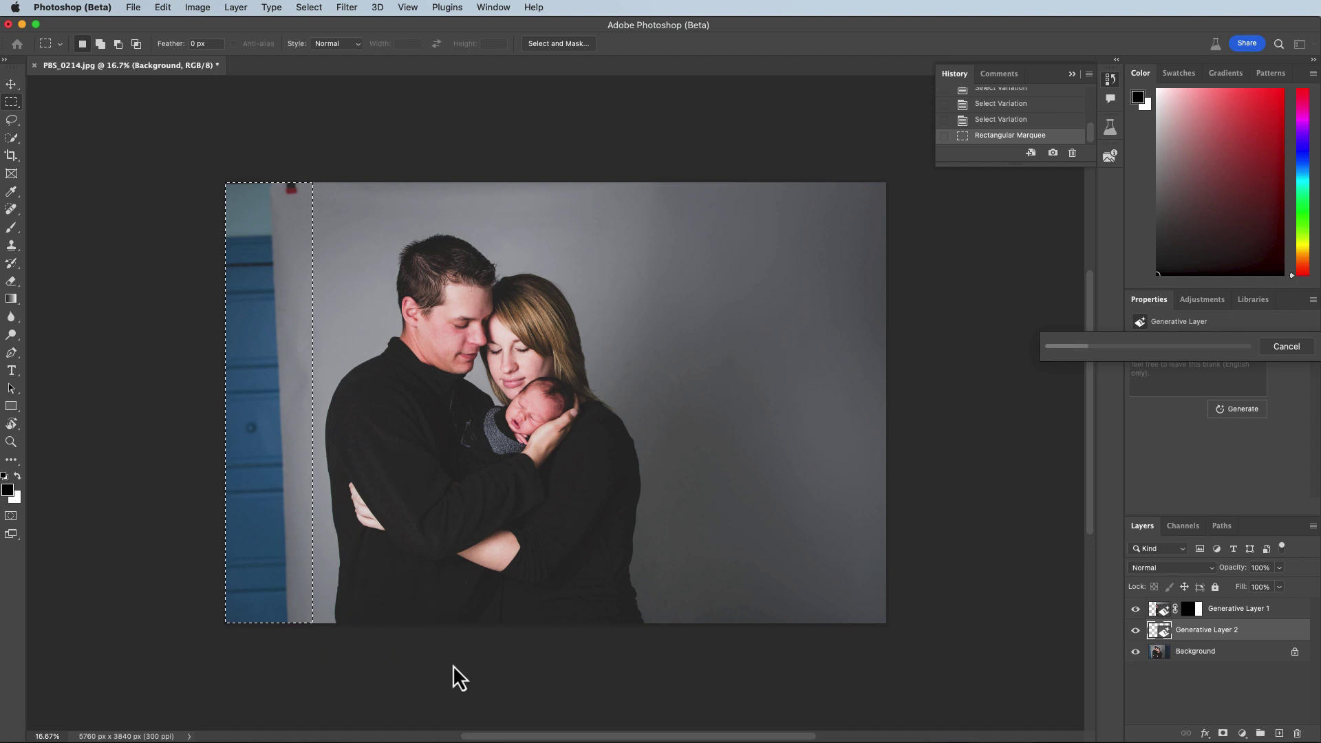
pyautogui.click(252, 643)
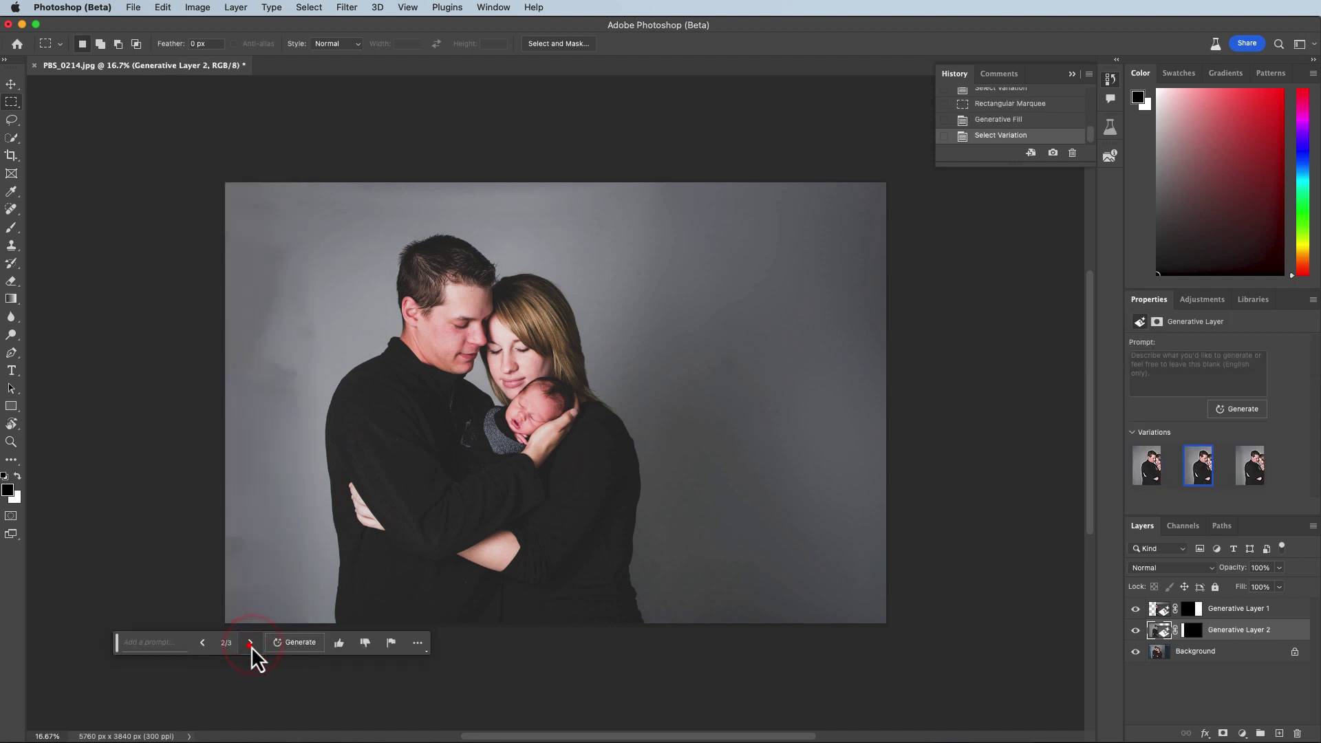
pyautogui.click(251, 643)
pyautogui.click(250, 643)
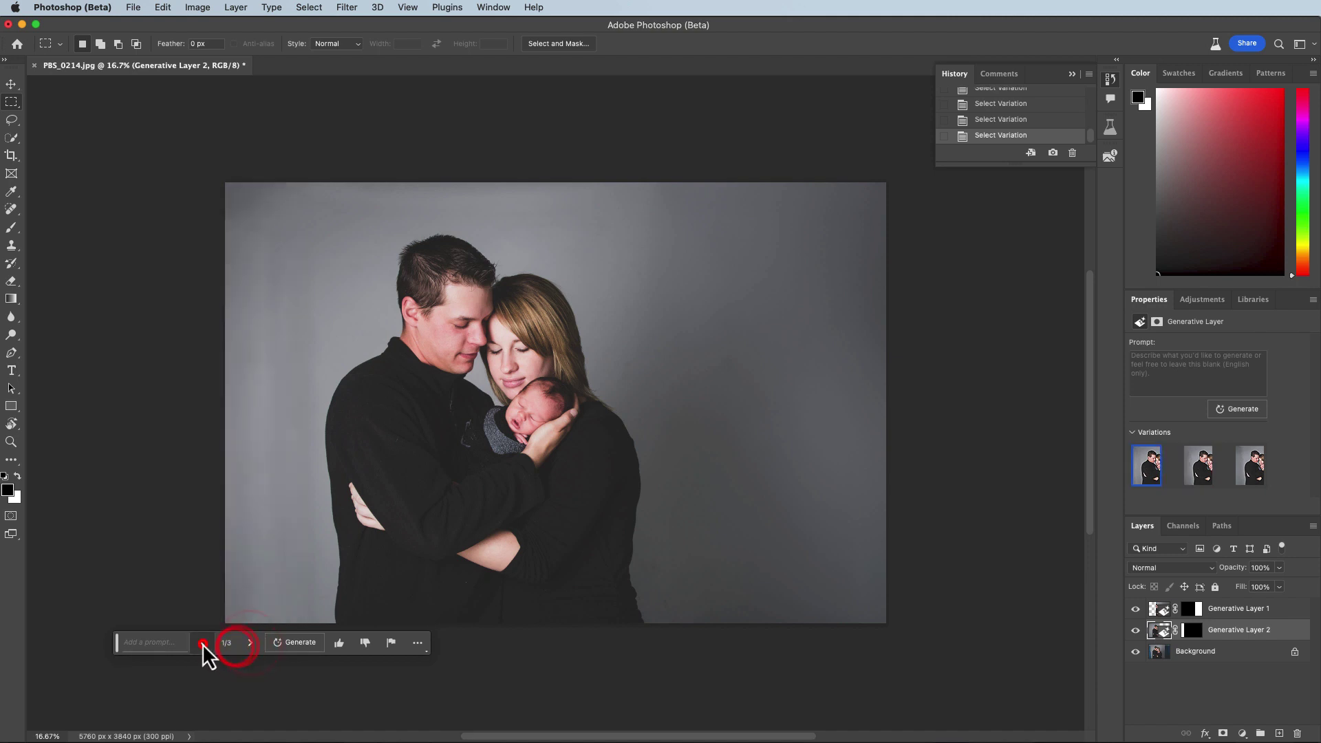
pyautogui.click(203, 643)
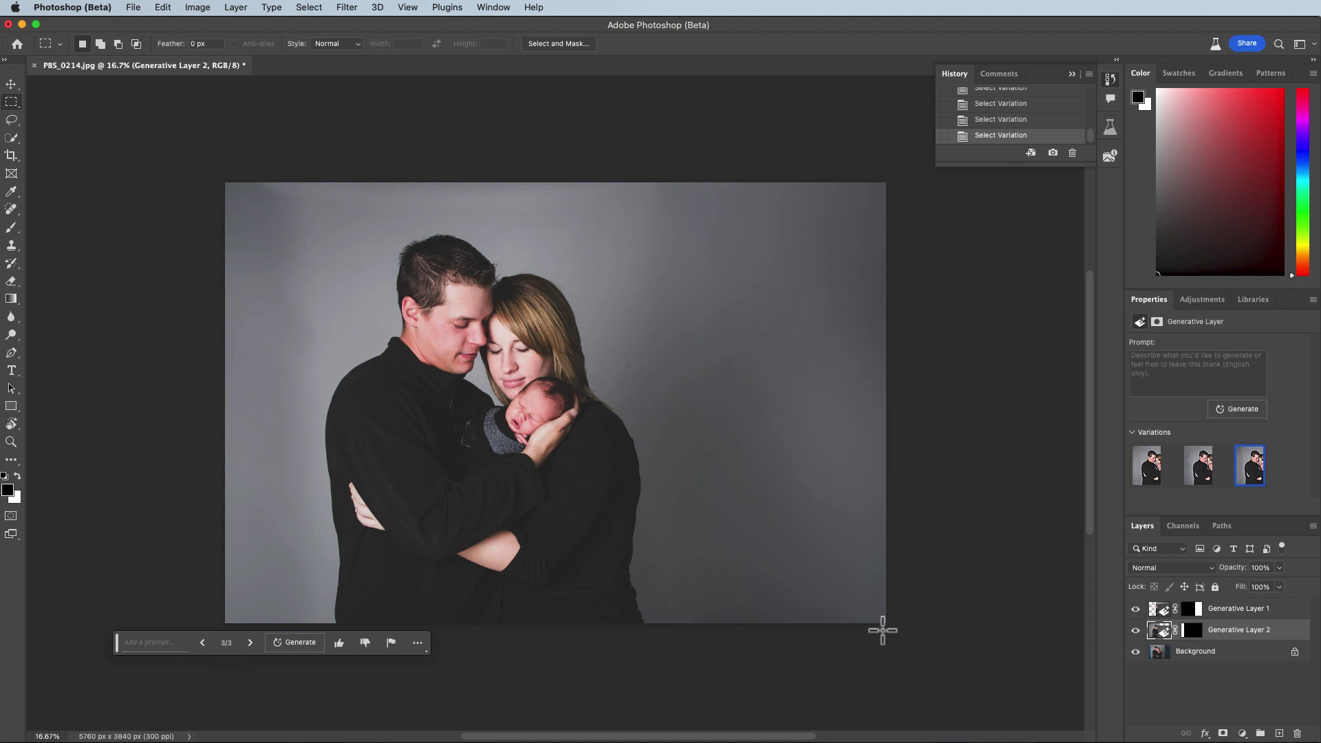
# Step: Hide Generative Layers 2 and 1, then marquee the grey backdrop strip right of the couple on Background
pyautogui.click(1135, 630)
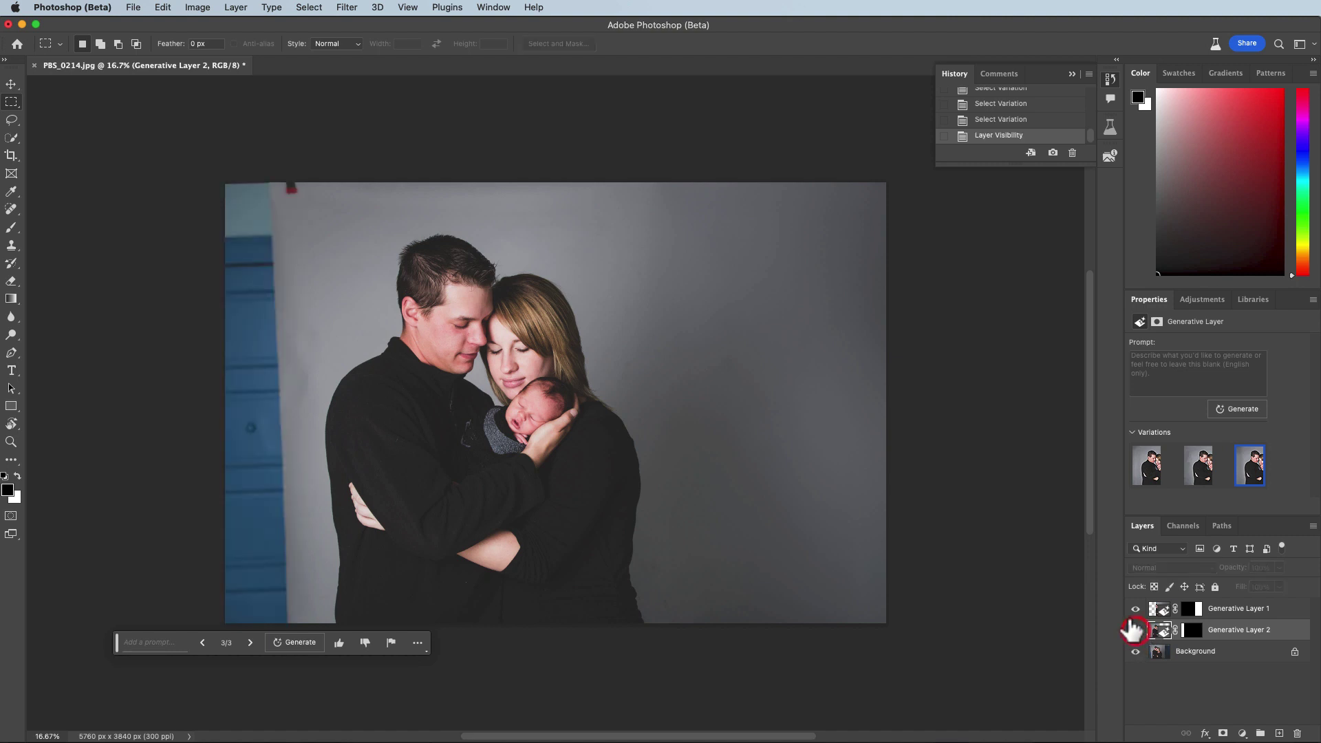
pyautogui.click(1135, 608)
pyautogui.click(1212, 652)
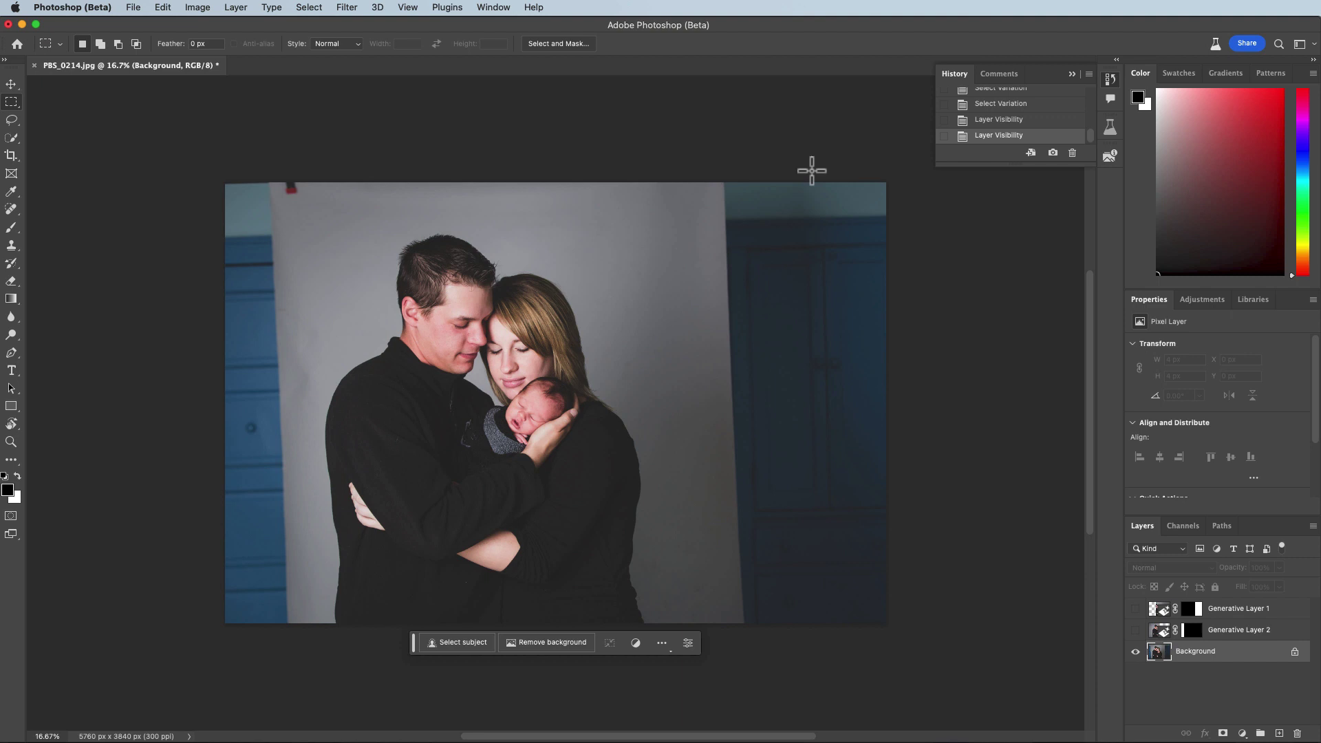
pyautogui.moveTo(640, 177); pyautogui.dragTo(746, 627)
pyautogui.press('super+d')
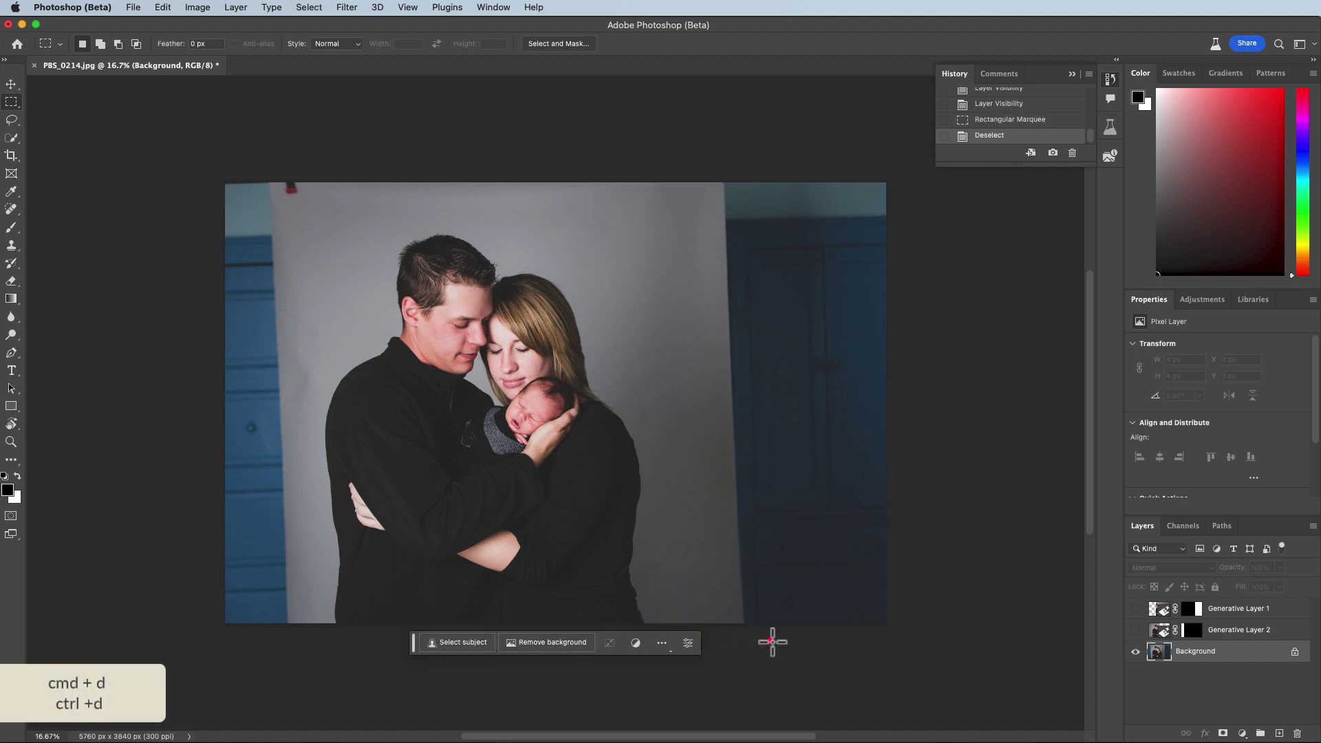
pyautogui.moveTo(772, 637); pyautogui.dragTo(654, 163)
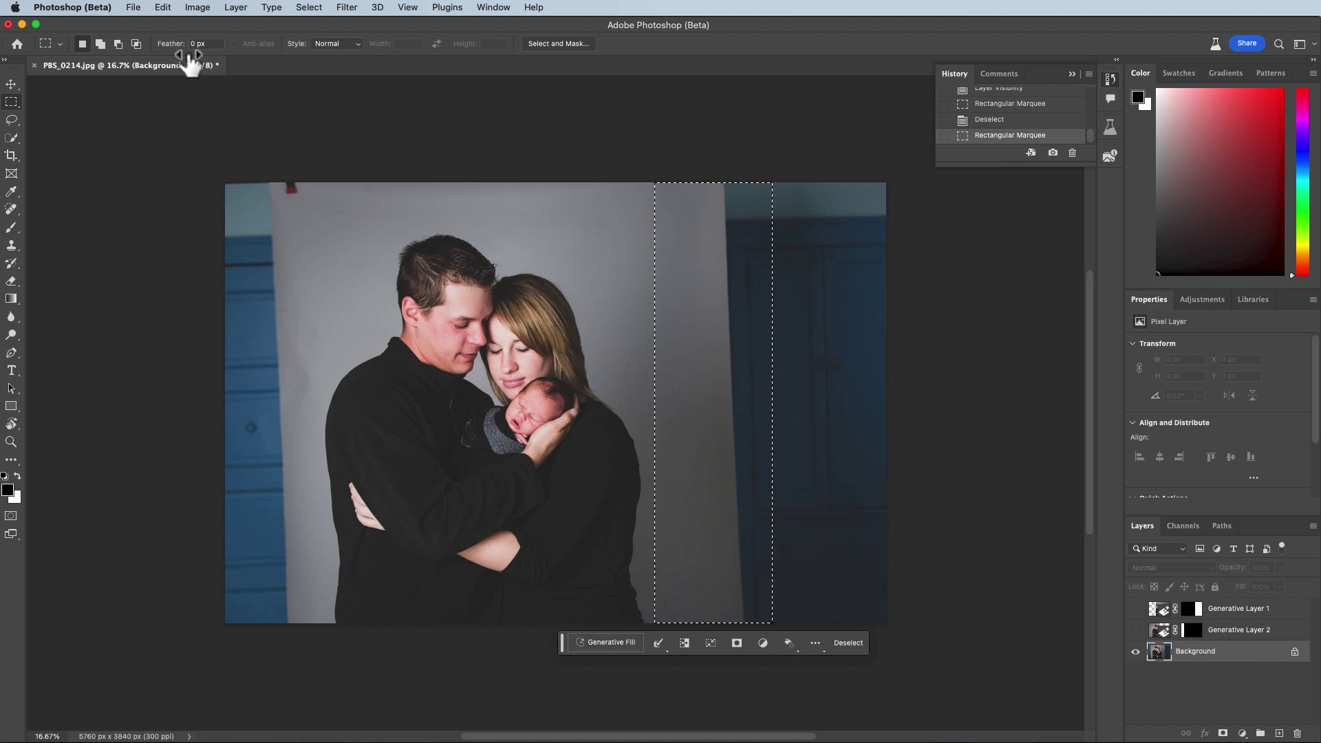
# Step: Content-Aware Scale the selected grey strip rightward over the blue door to the image edge, then deselect
pyautogui.click(162, 8)
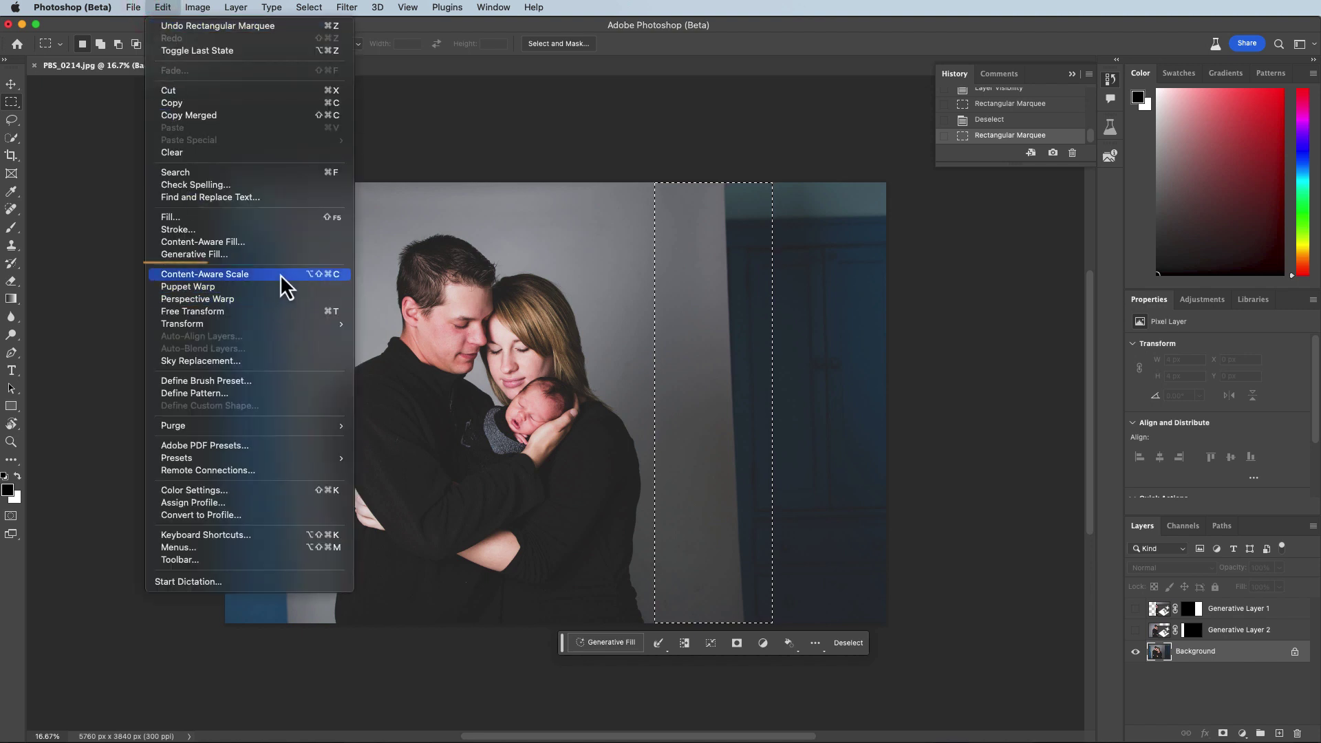
pyautogui.click(341, 275)
pyautogui.moveTo(779, 404); pyautogui.dragTo(914, 490)
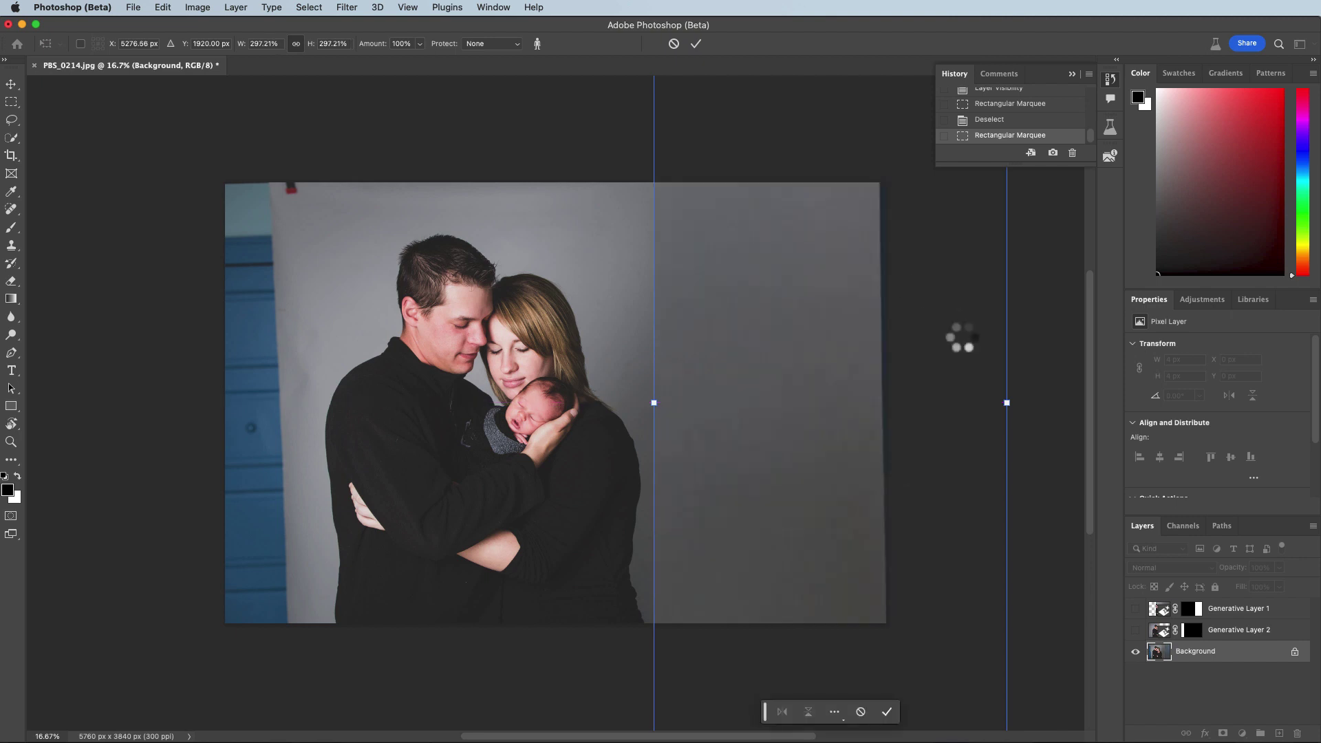
pyautogui.press('Return')
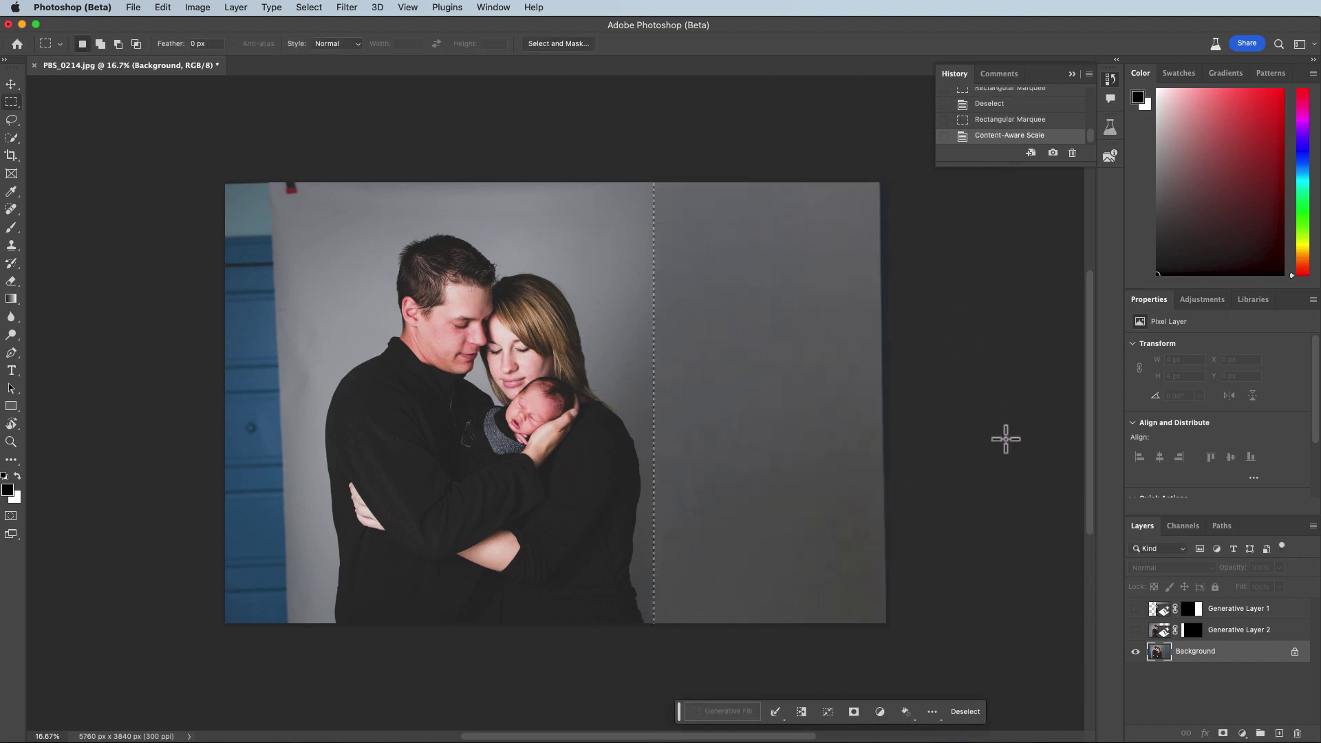
pyautogui.click(875, 540)
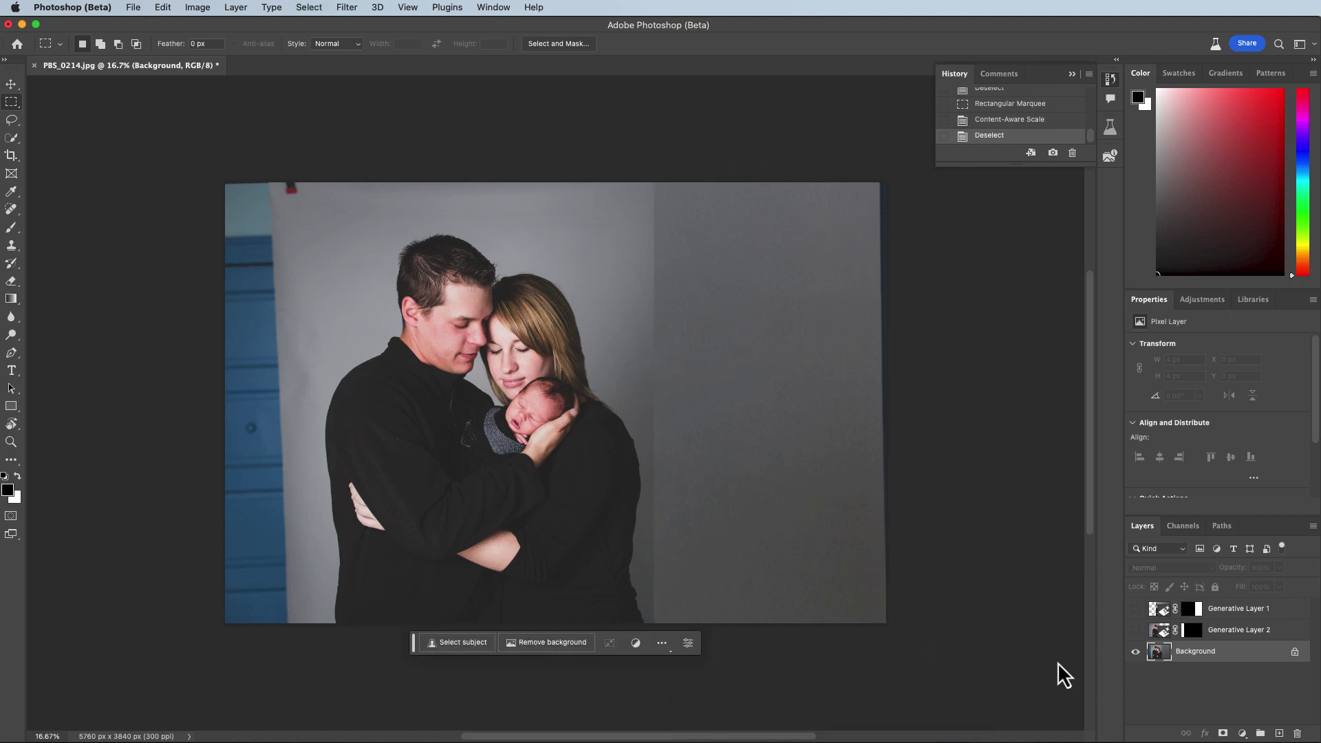
# Step: Toggle Generative Layers 2 and 1 on and off to compare, leaving both hidden
pyautogui.click(1135, 630)
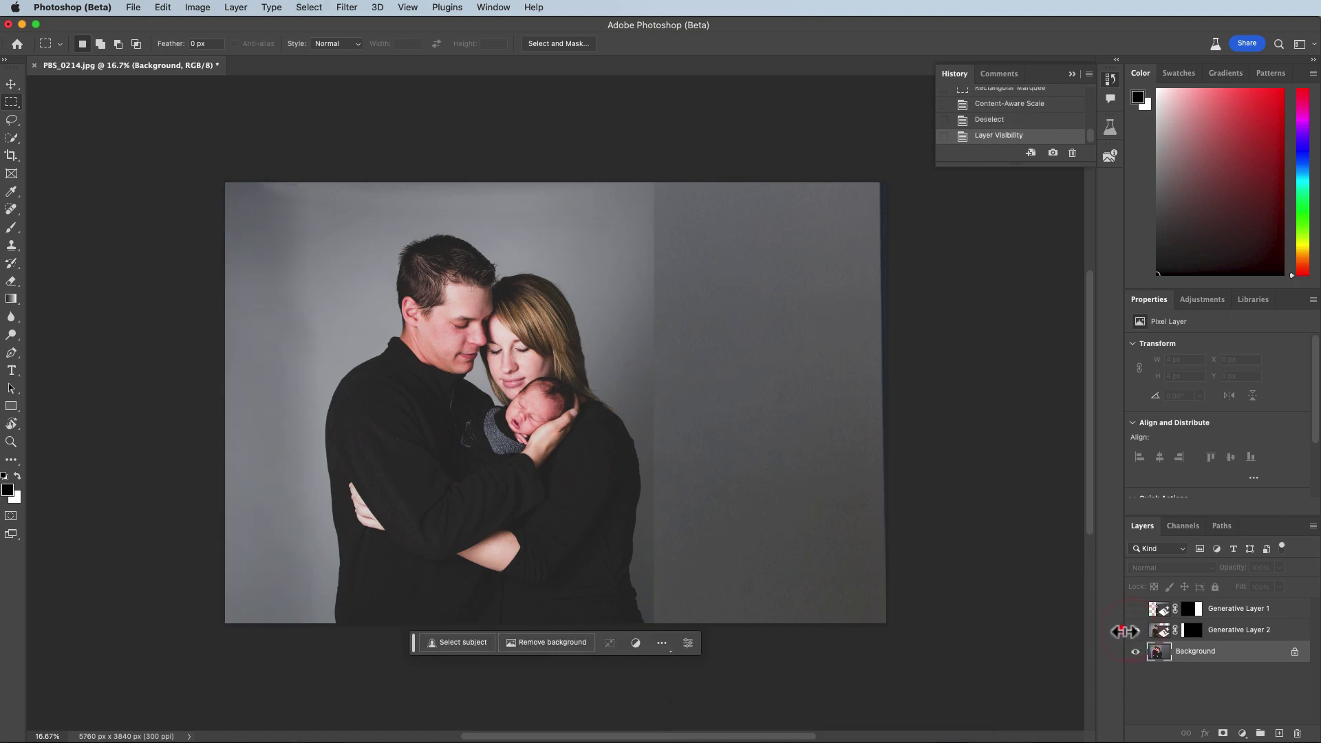
pyautogui.click(1135, 630)
pyautogui.click(1134, 609)
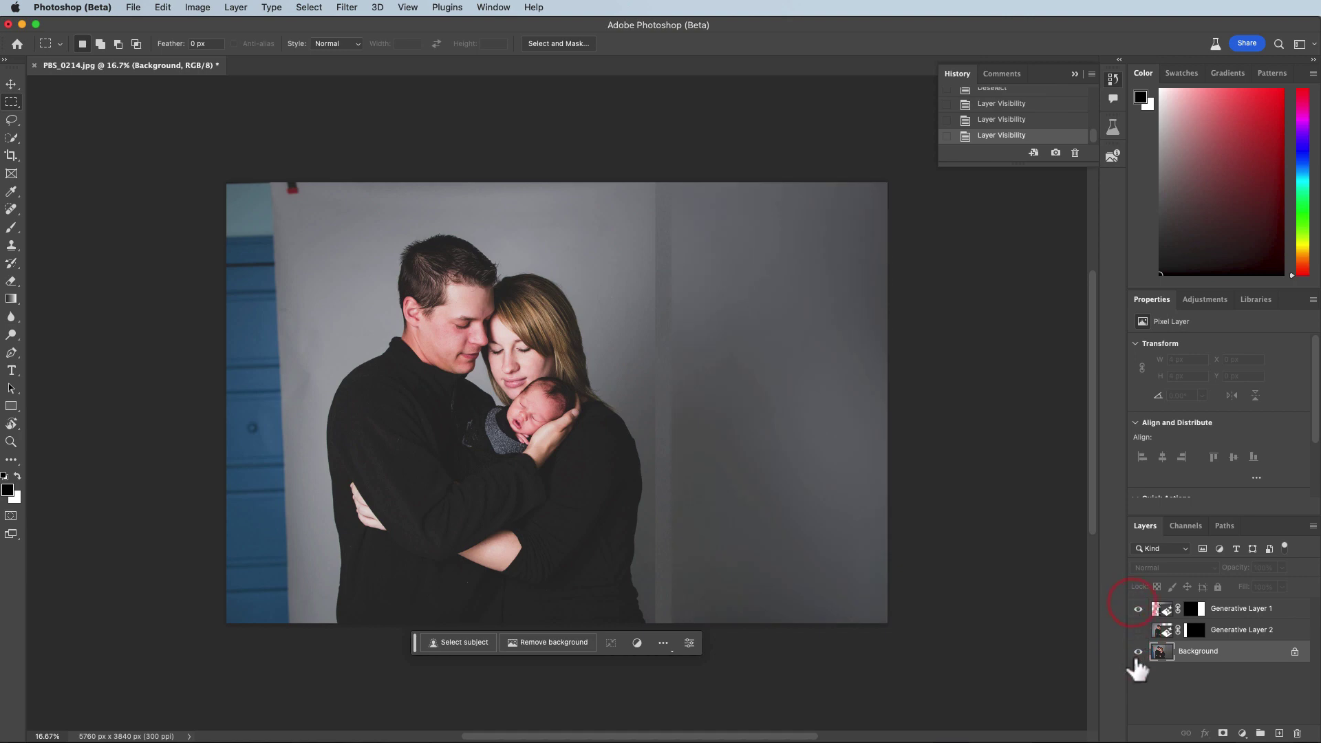
pyautogui.click(1137, 608)
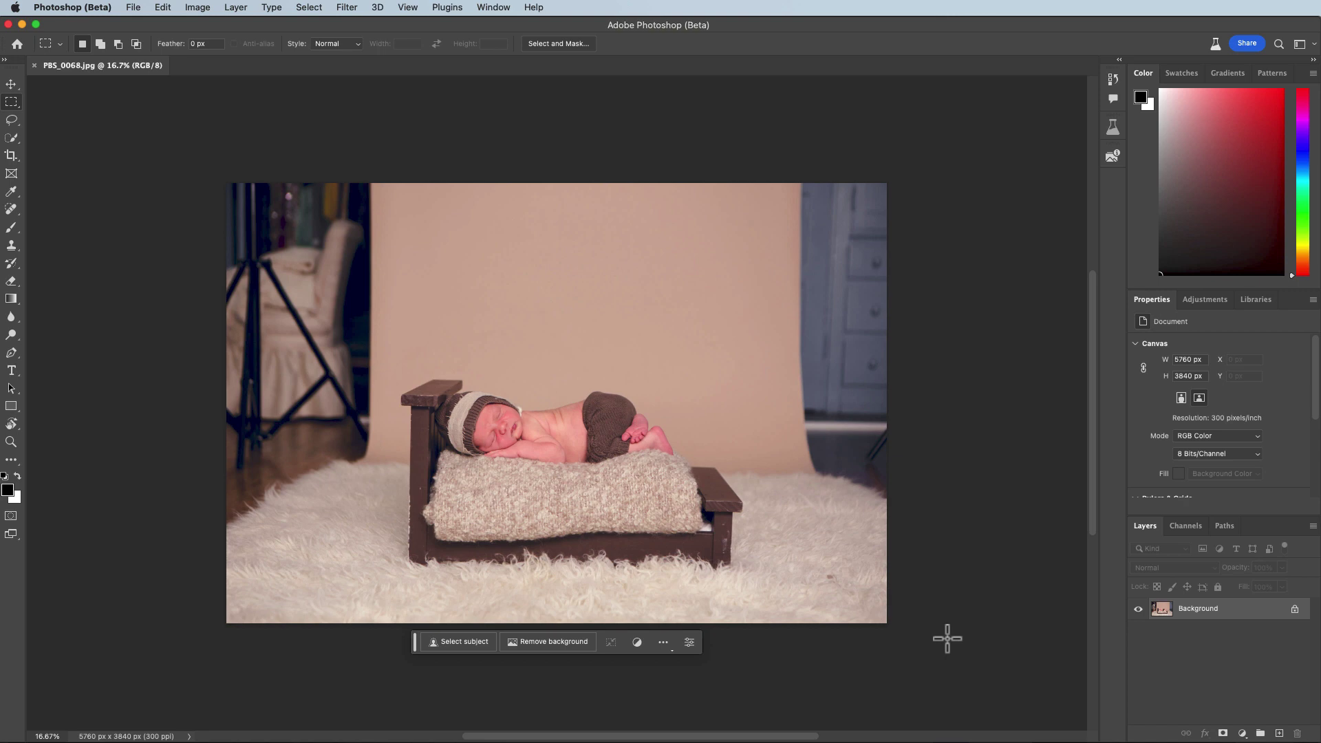
# Step: Marquee the room strip on PBS_0068's right edge, run a promptless Generative Fill, and keep variation 1/3
pyautogui.moveTo(922, 648); pyautogui.dragTo(759, 142)
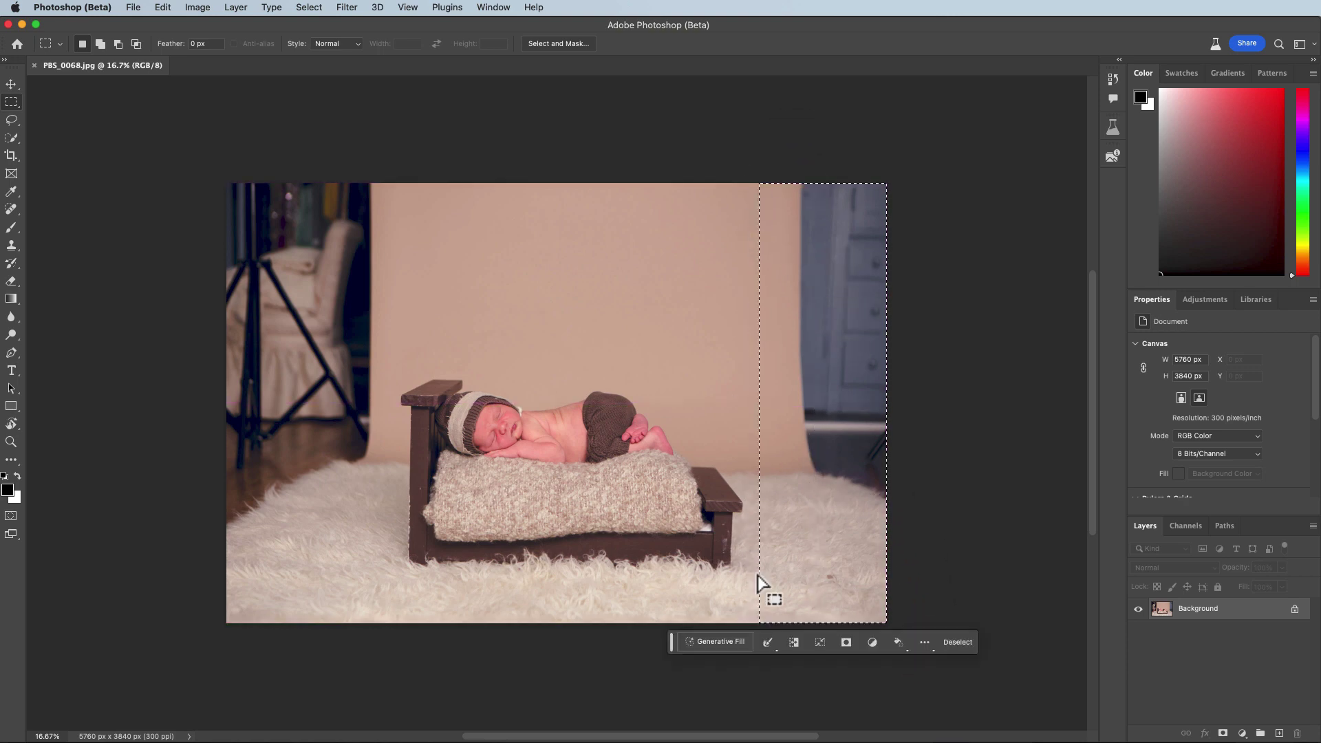
pyautogui.click(716, 642)
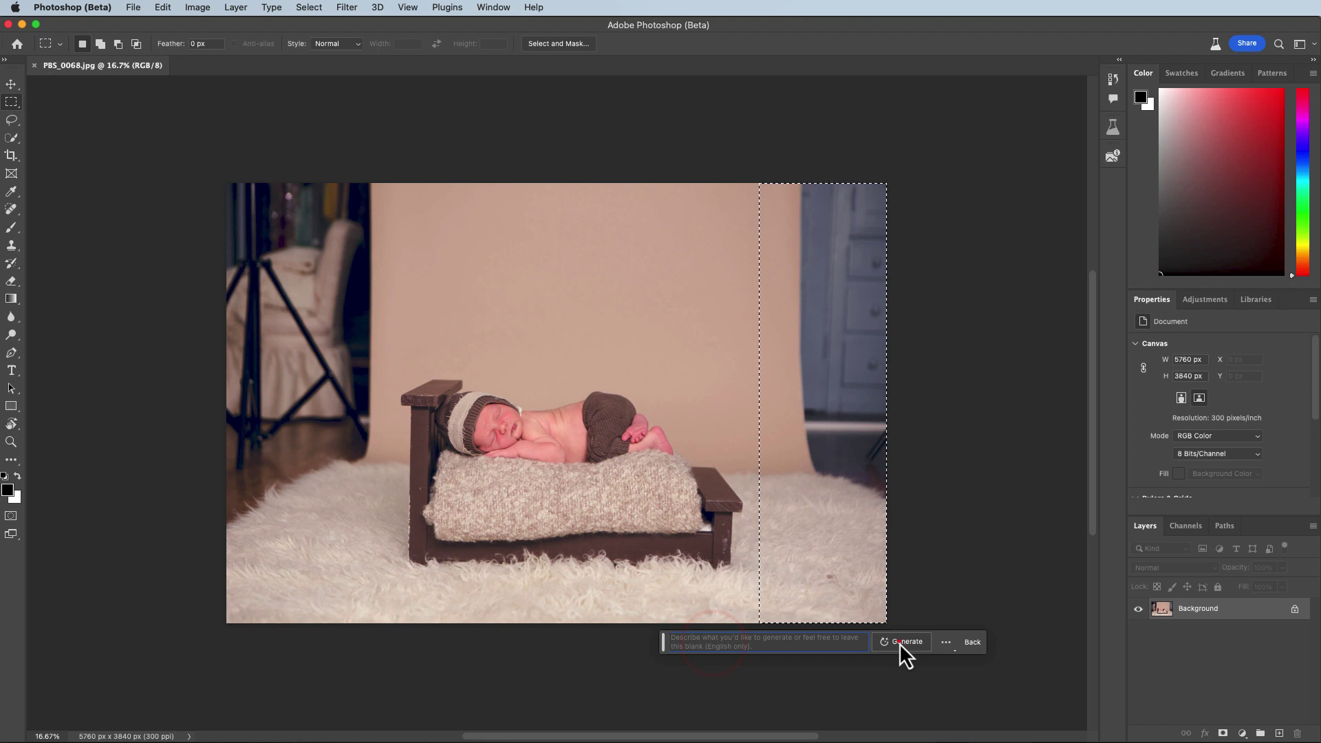
pyautogui.click(898, 643)
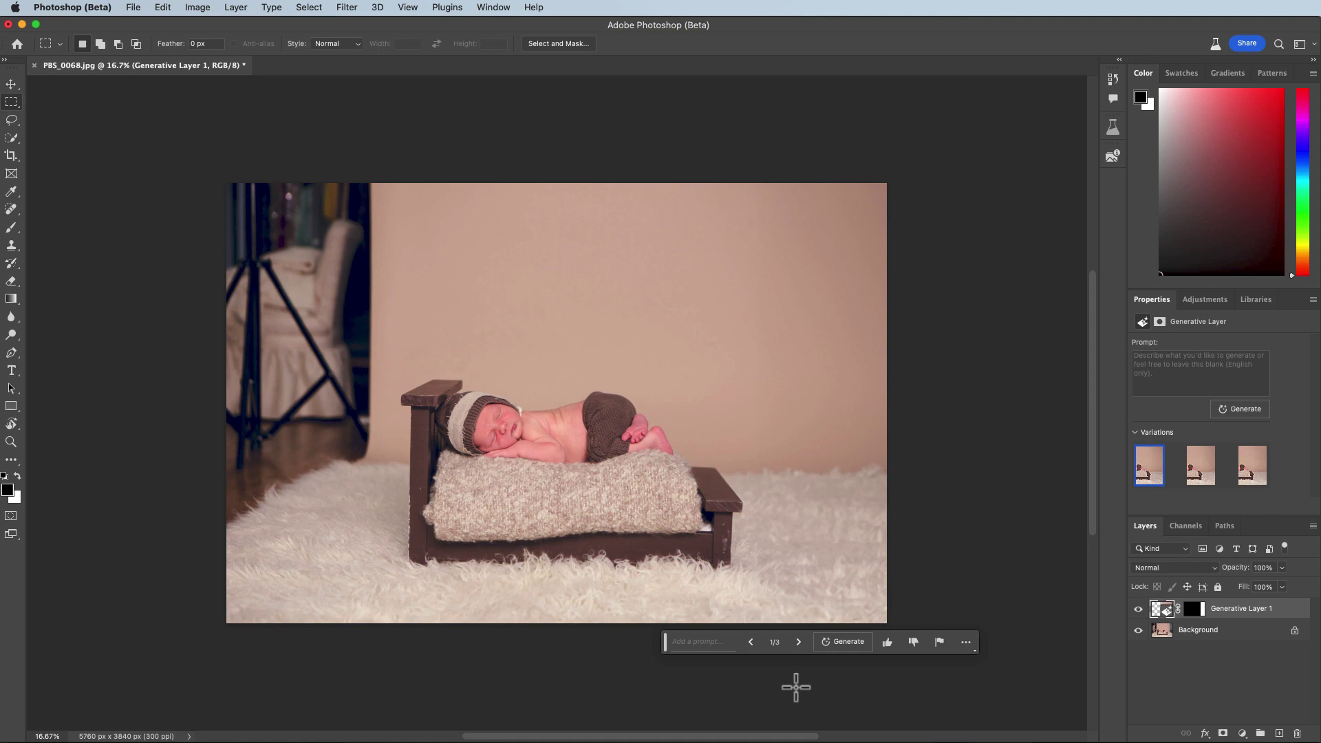
pyautogui.click(797, 643)
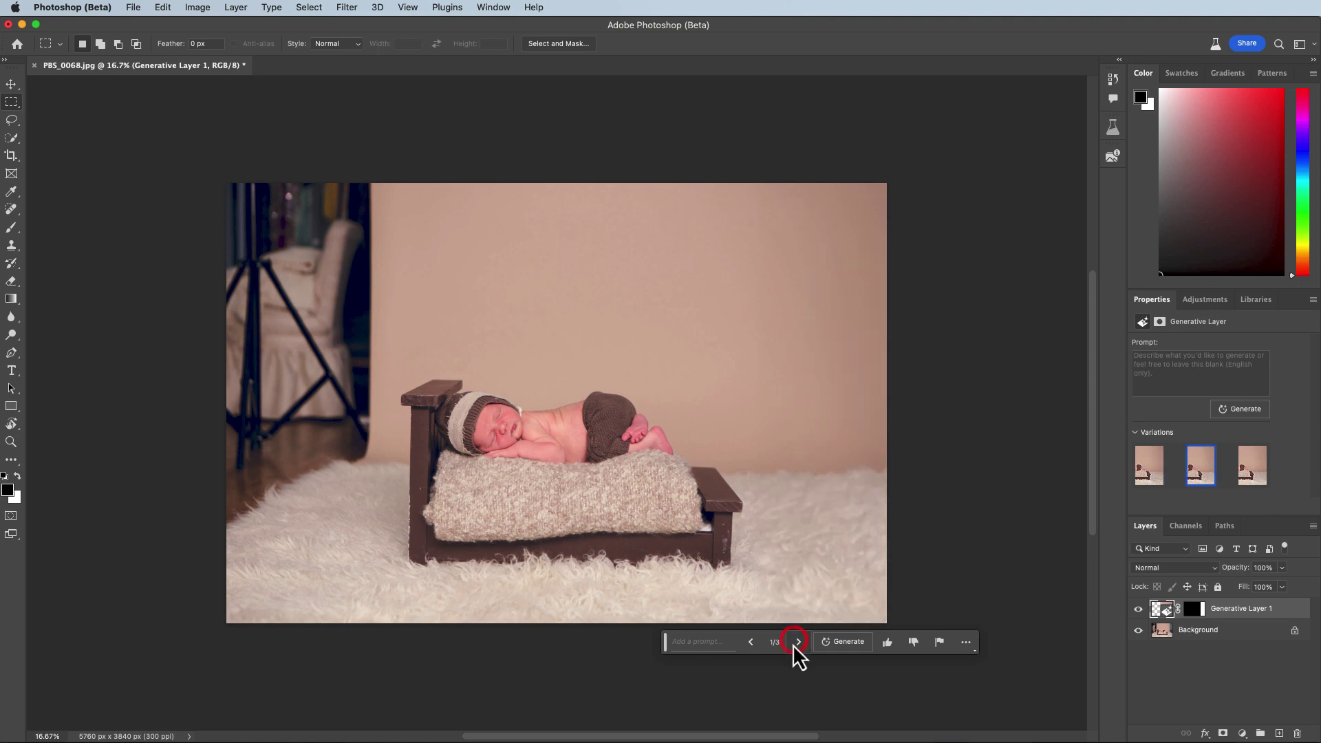
pyautogui.click(797, 642)
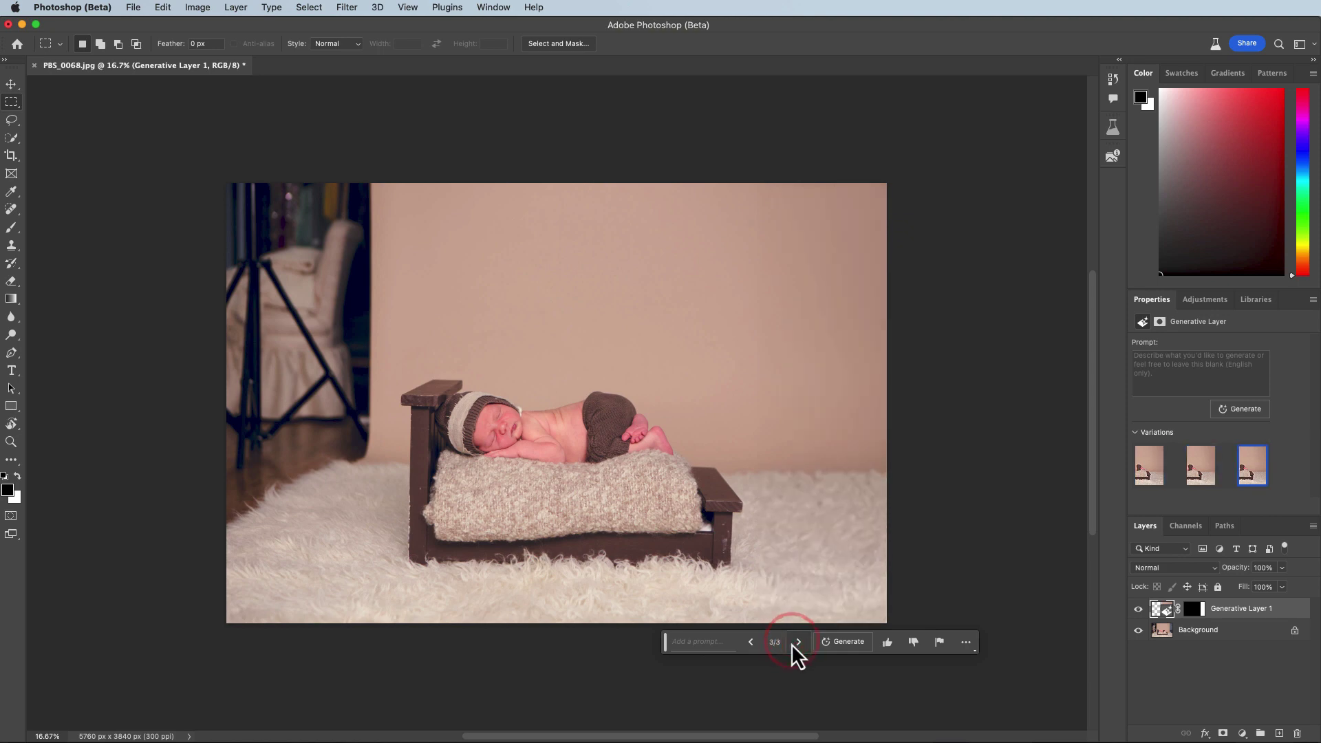
pyautogui.click(791, 642)
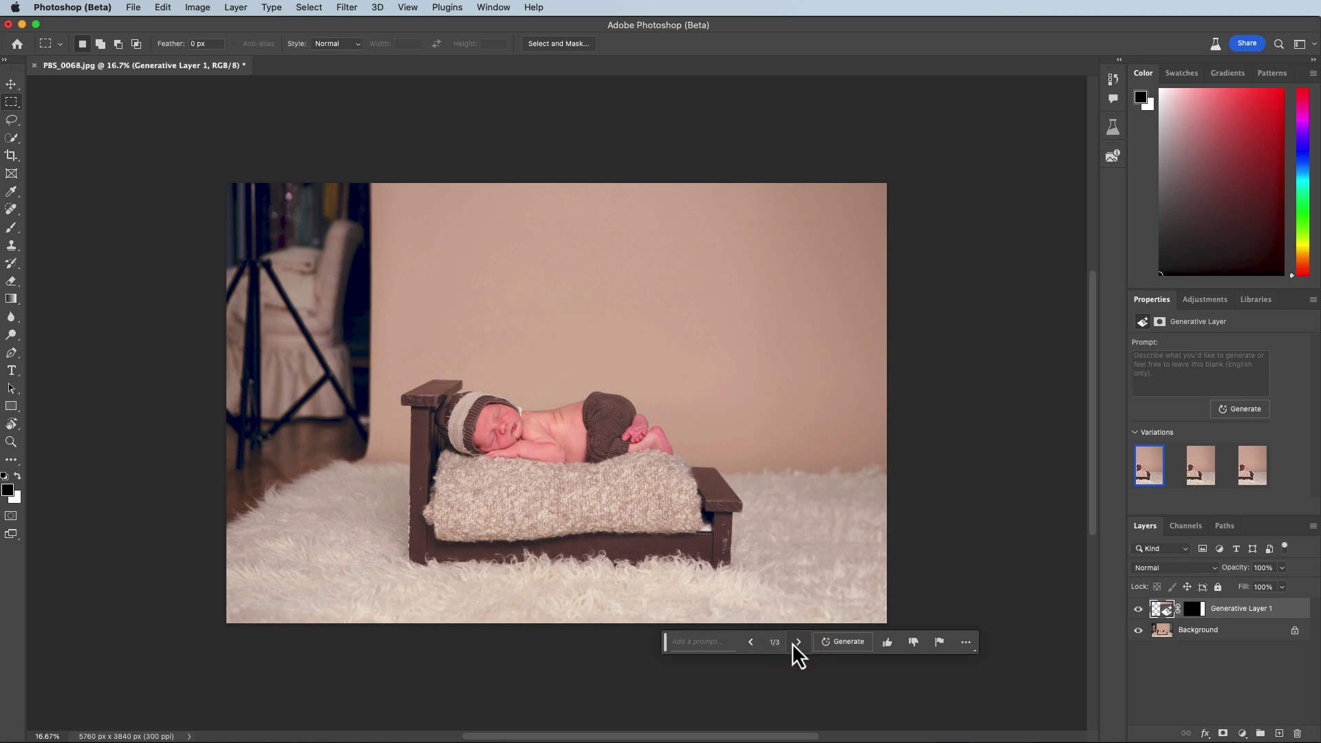
pyautogui.click(797, 643)
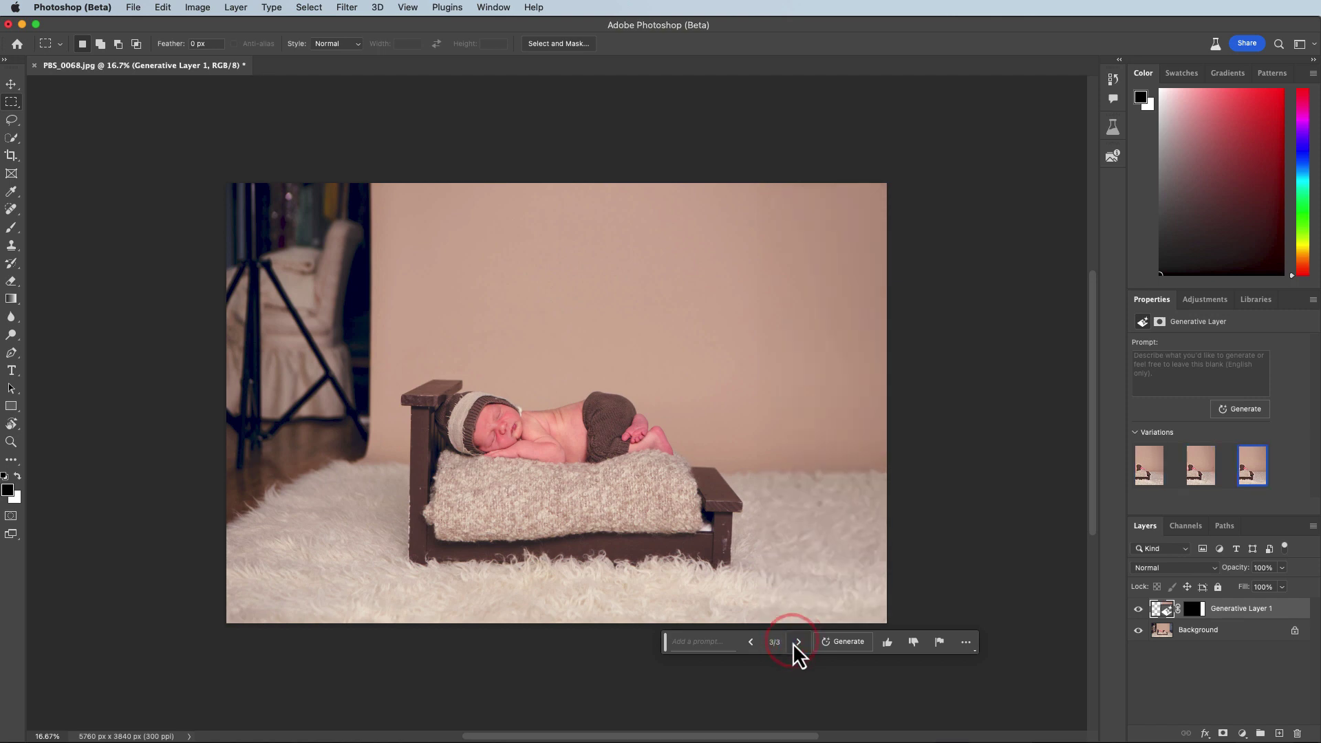
pyautogui.click(796, 642)
pyautogui.click(794, 642)
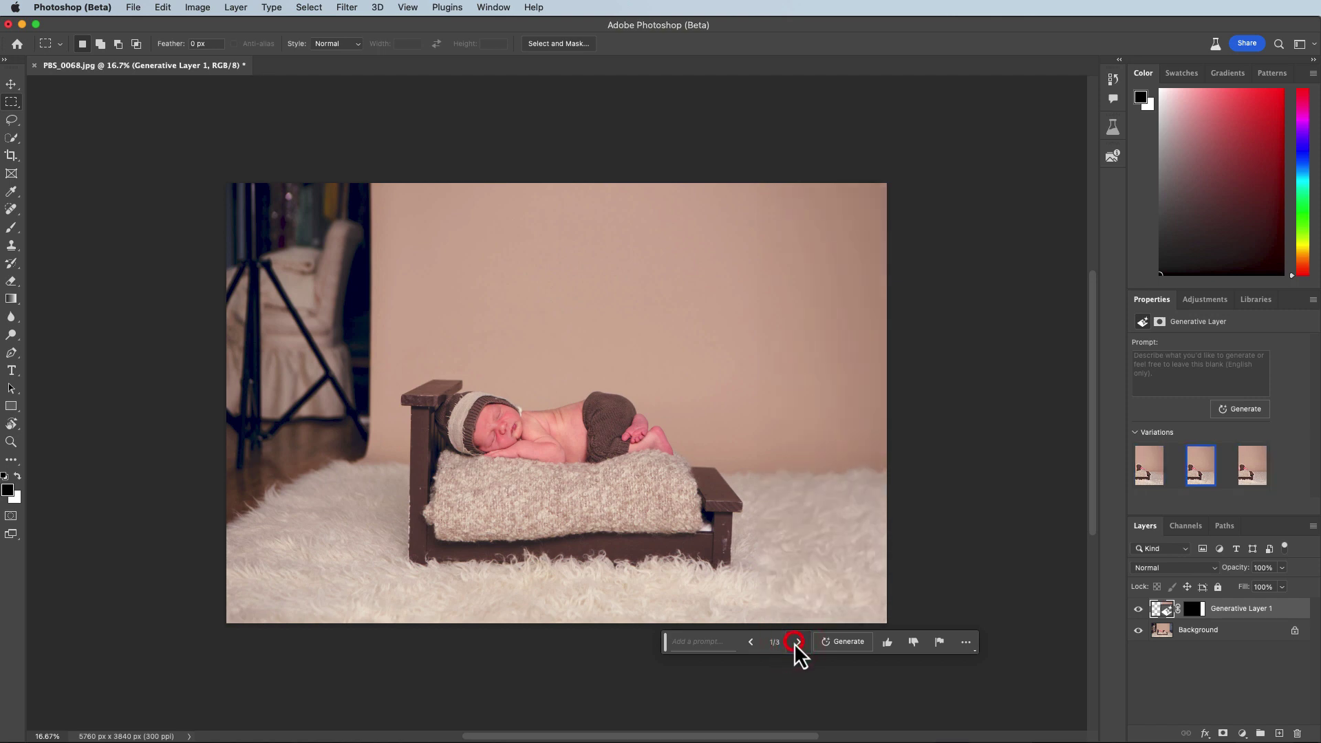
pyautogui.click(795, 642)
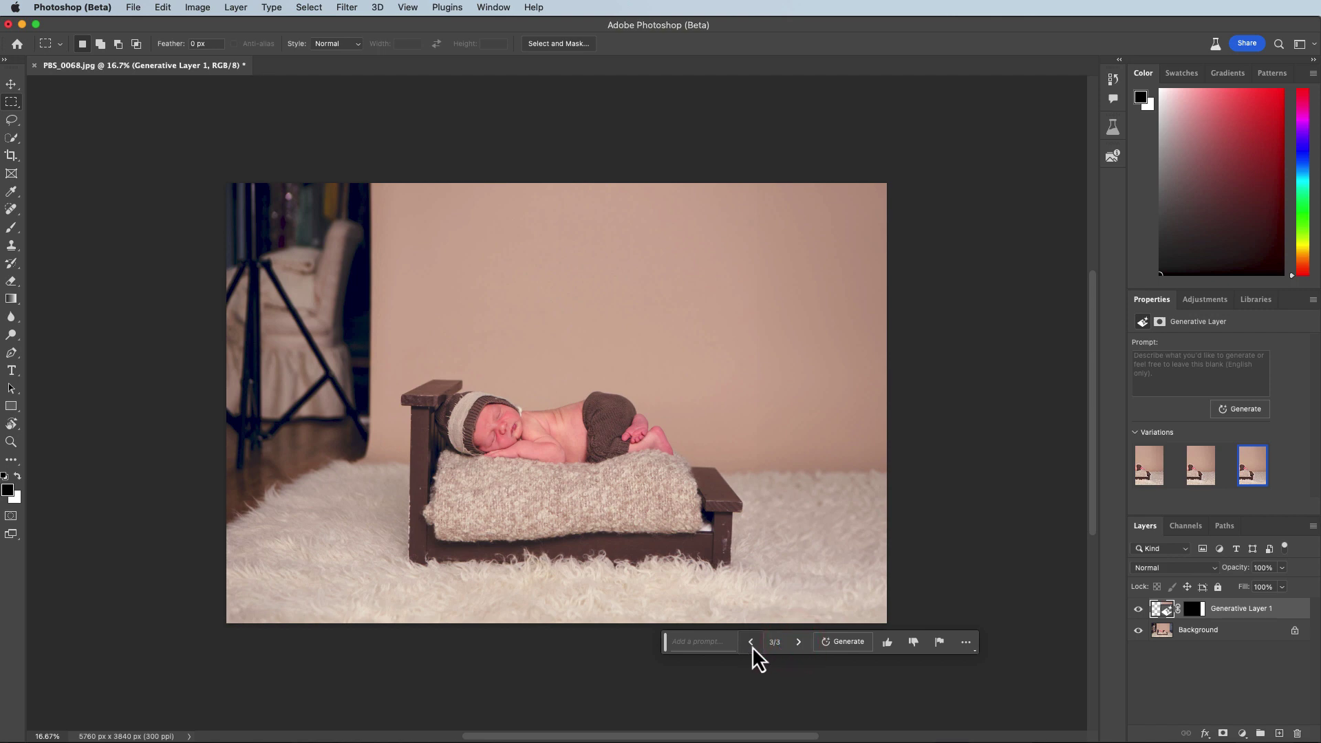
pyautogui.click(791, 646)
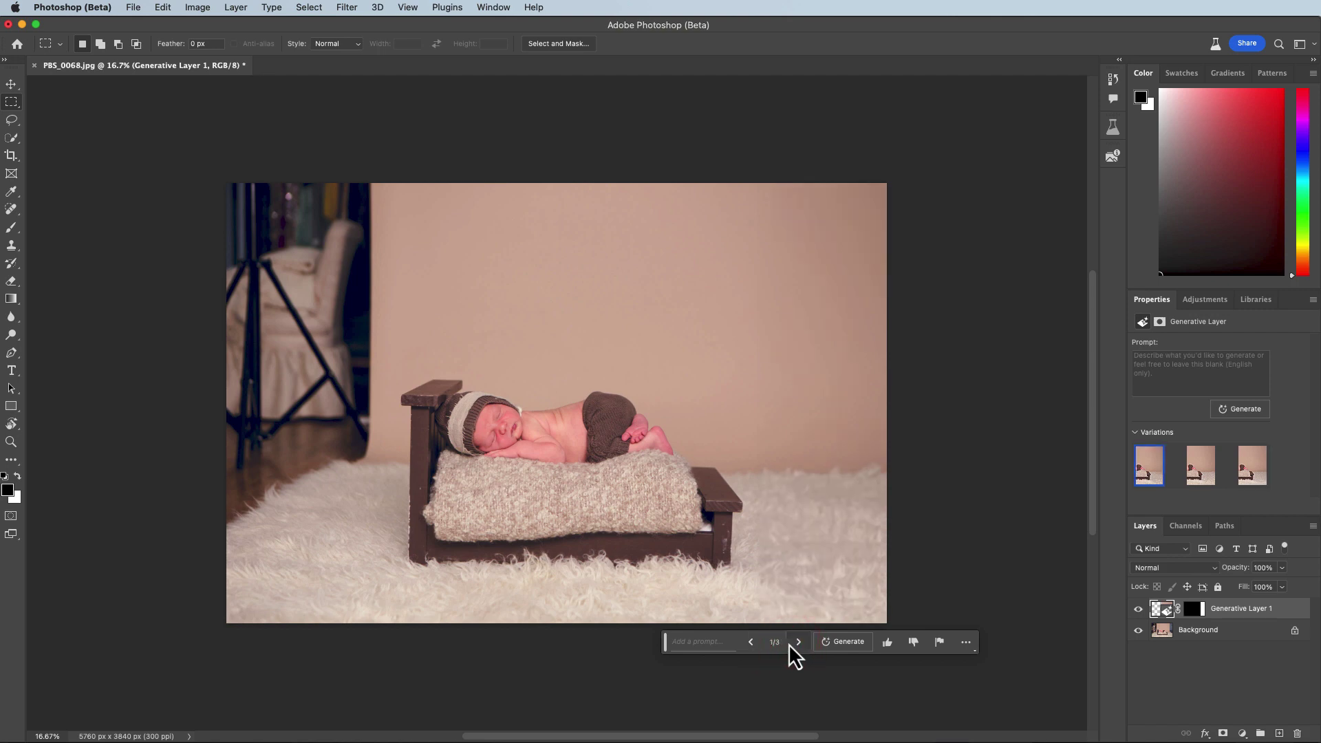
# Step: Generative Fill the left strip with the tripod from Background, keep variation 1/3, and compare against the original
pyautogui.click(1204, 632)
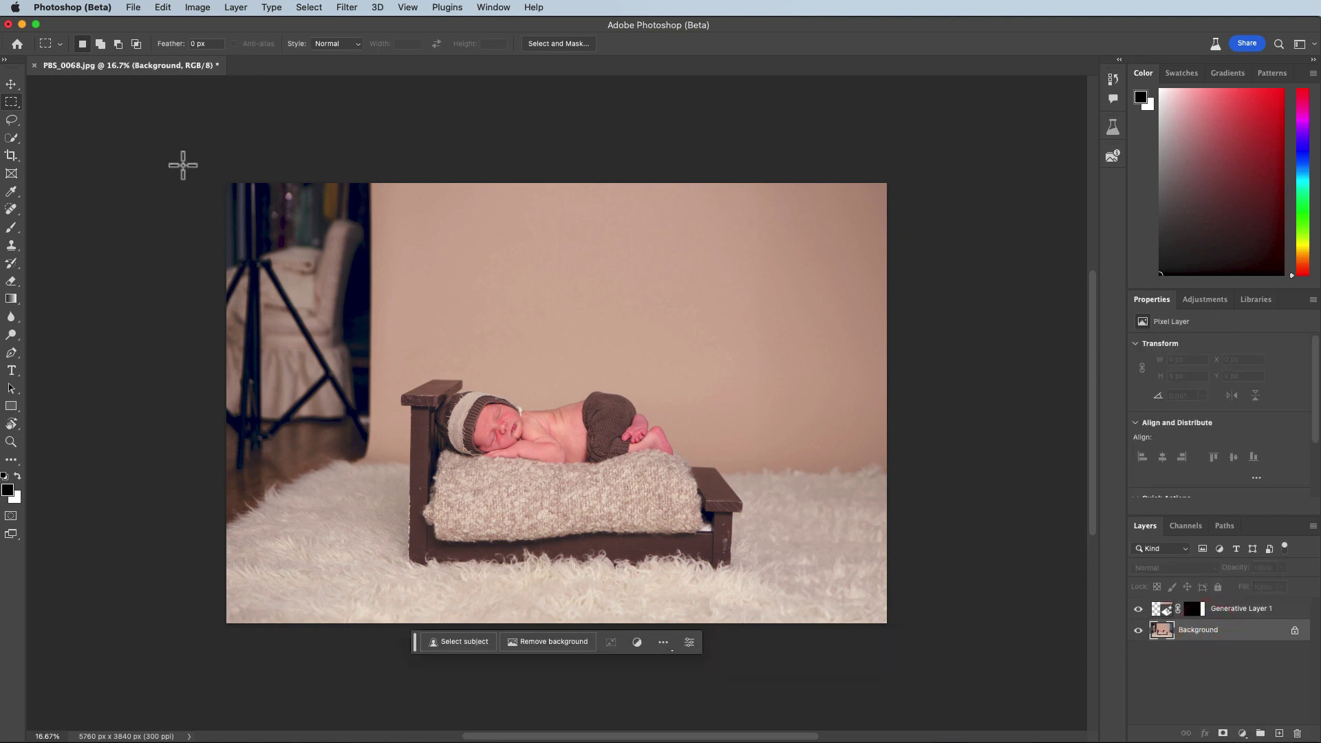
pyautogui.moveTo(180, 154); pyautogui.dragTo(390, 637)
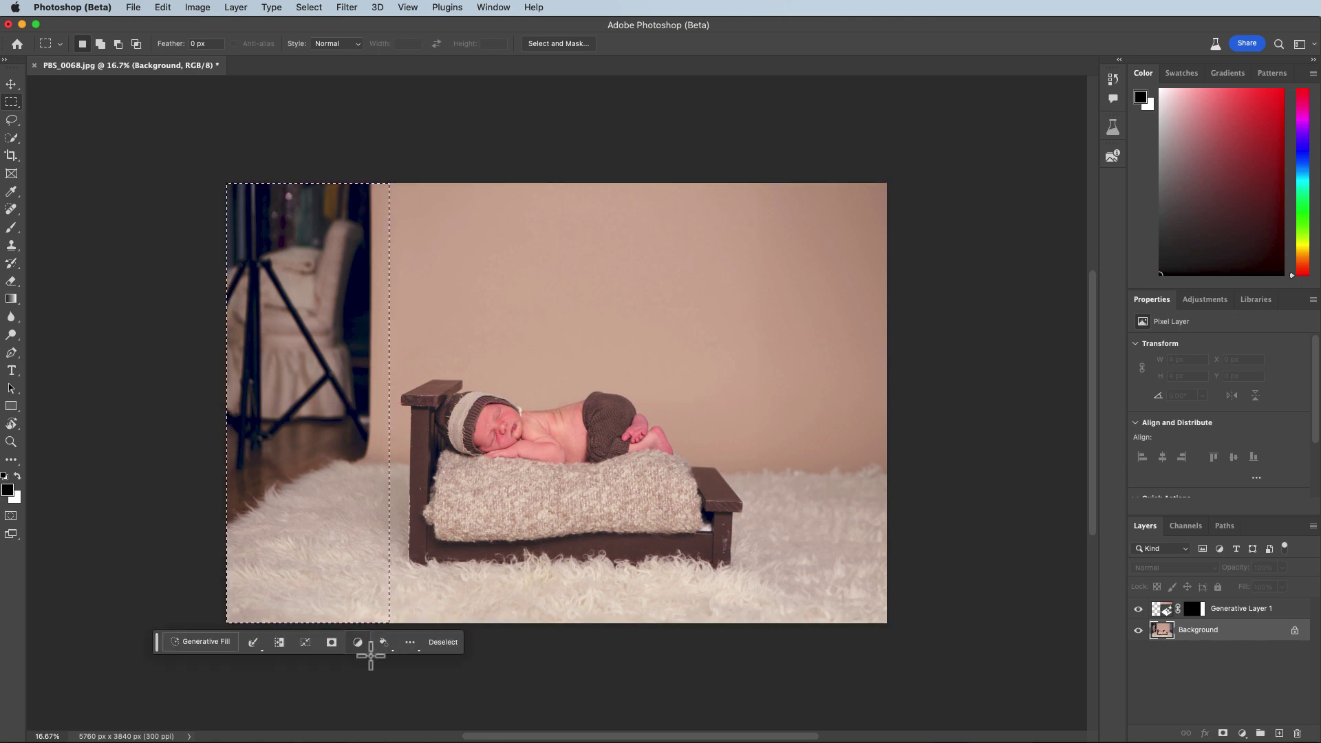
pyautogui.click(219, 643)
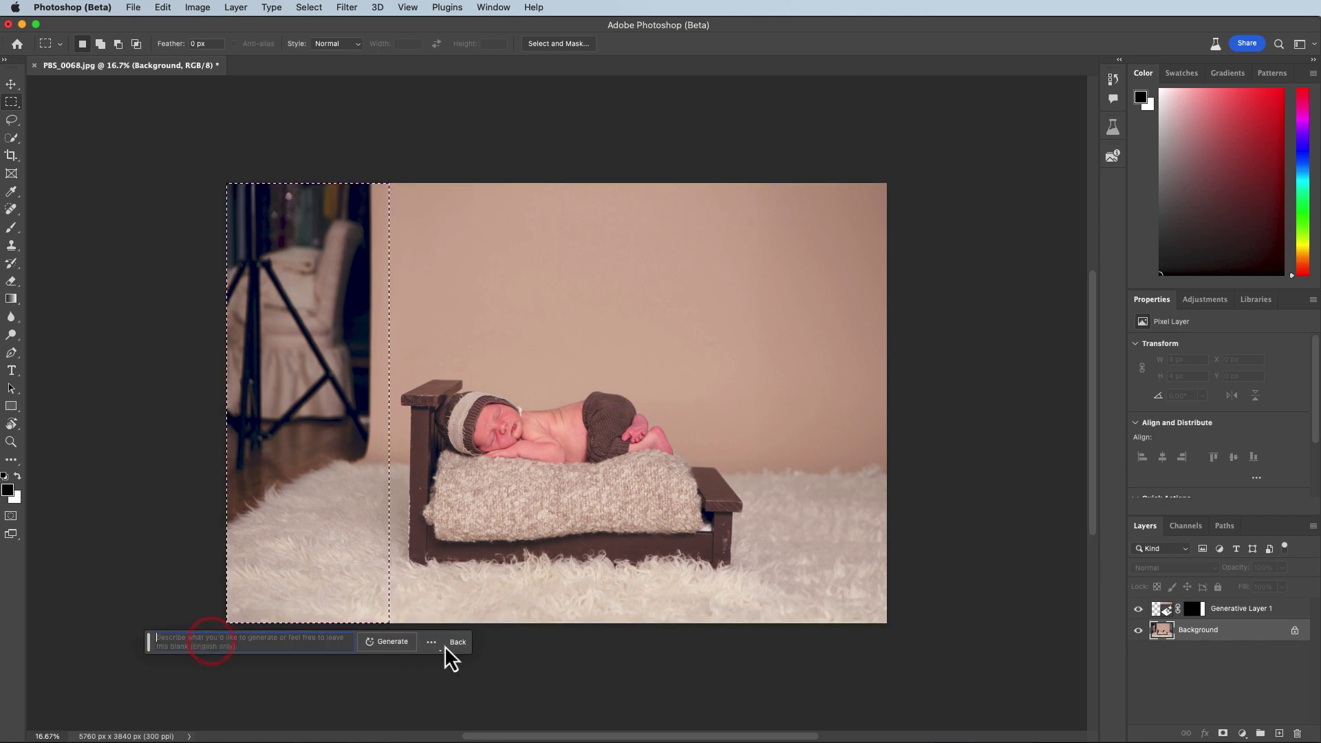
pyautogui.click(385, 642)
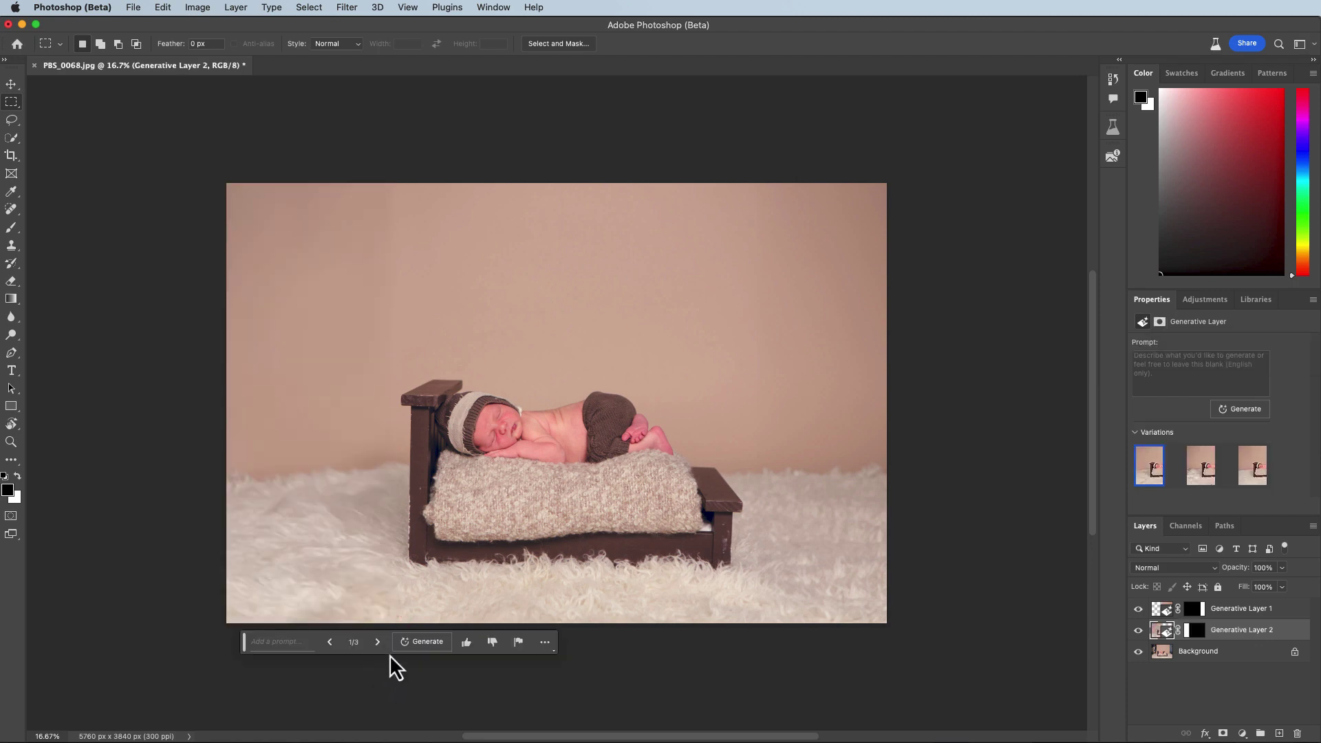
pyautogui.click(377, 642)
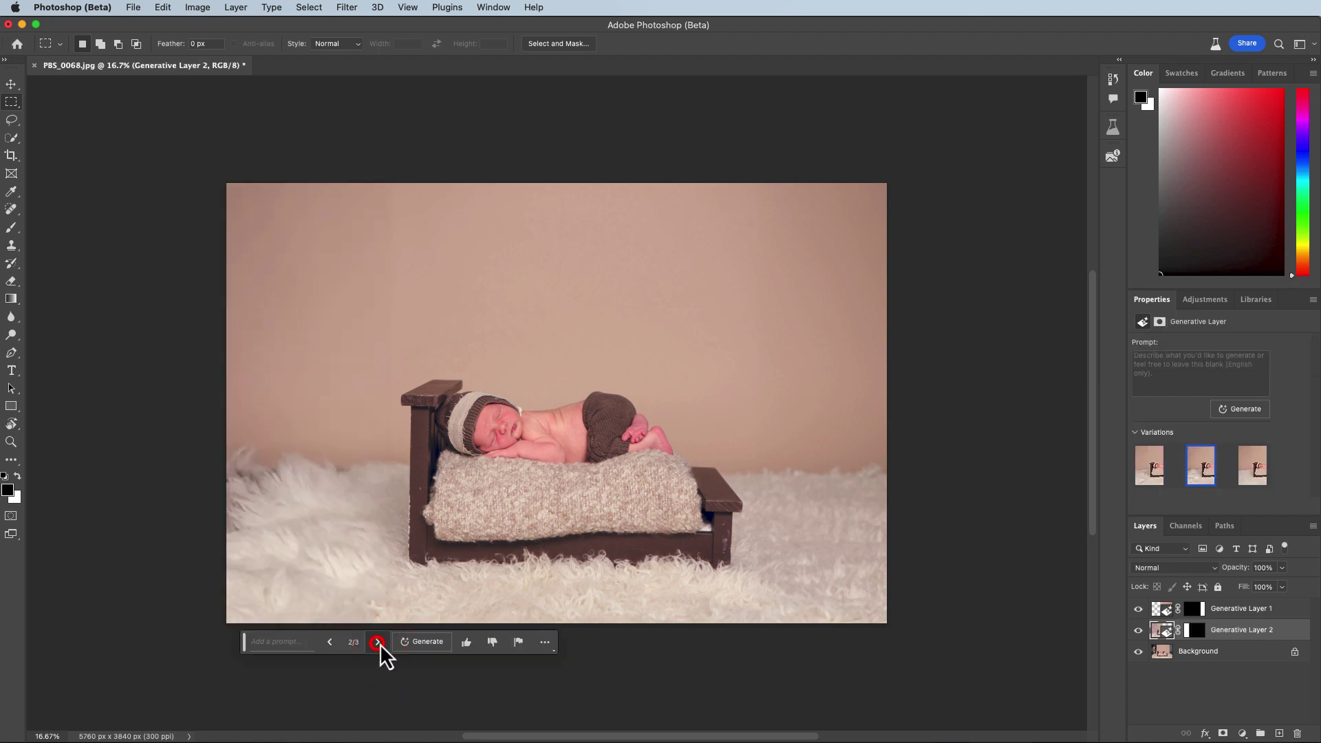
pyautogui.click(378, 642)
pyautogui.click(377, 643)
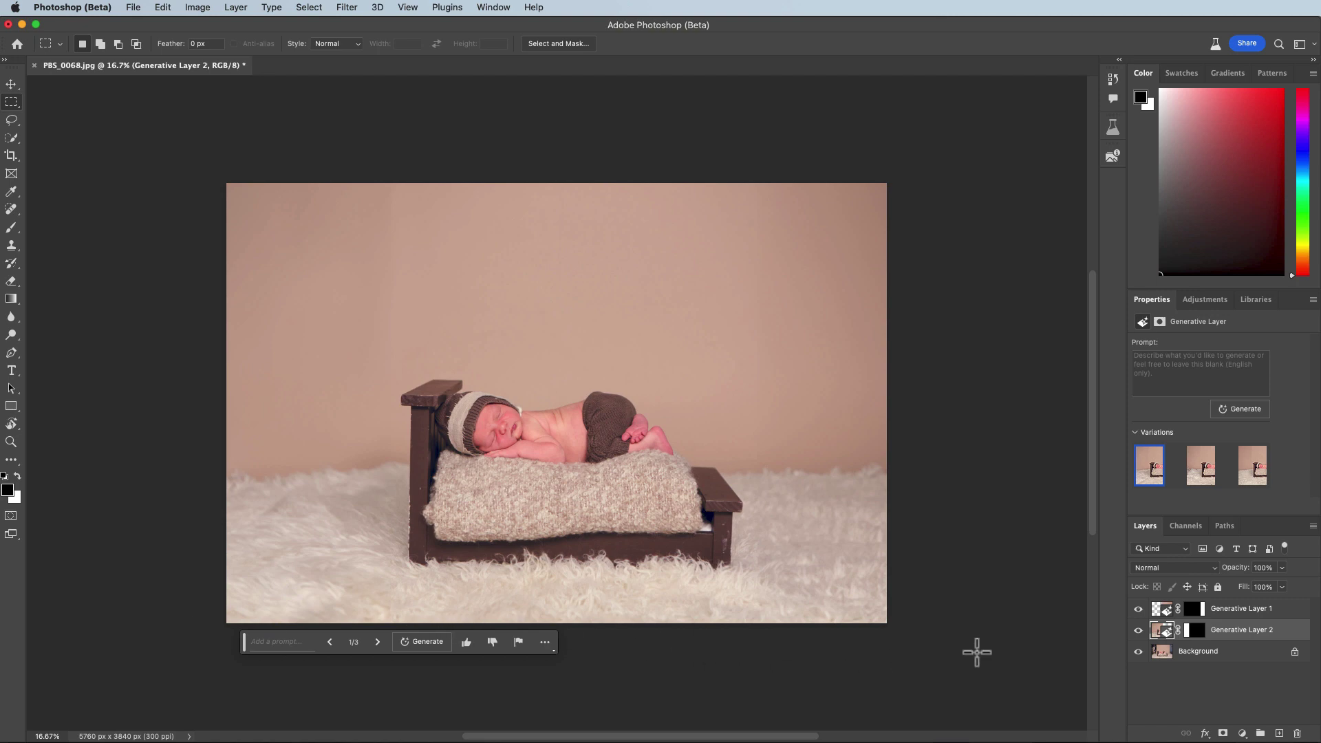
pyautogui.keyDown('alt'); pyautogui.click(1138, 651); pyautogui.keyUp('alt')
pyautogui.keyDown('alt'); pyautogui.click(1138, 651); pyautogui.keyUp('alt')
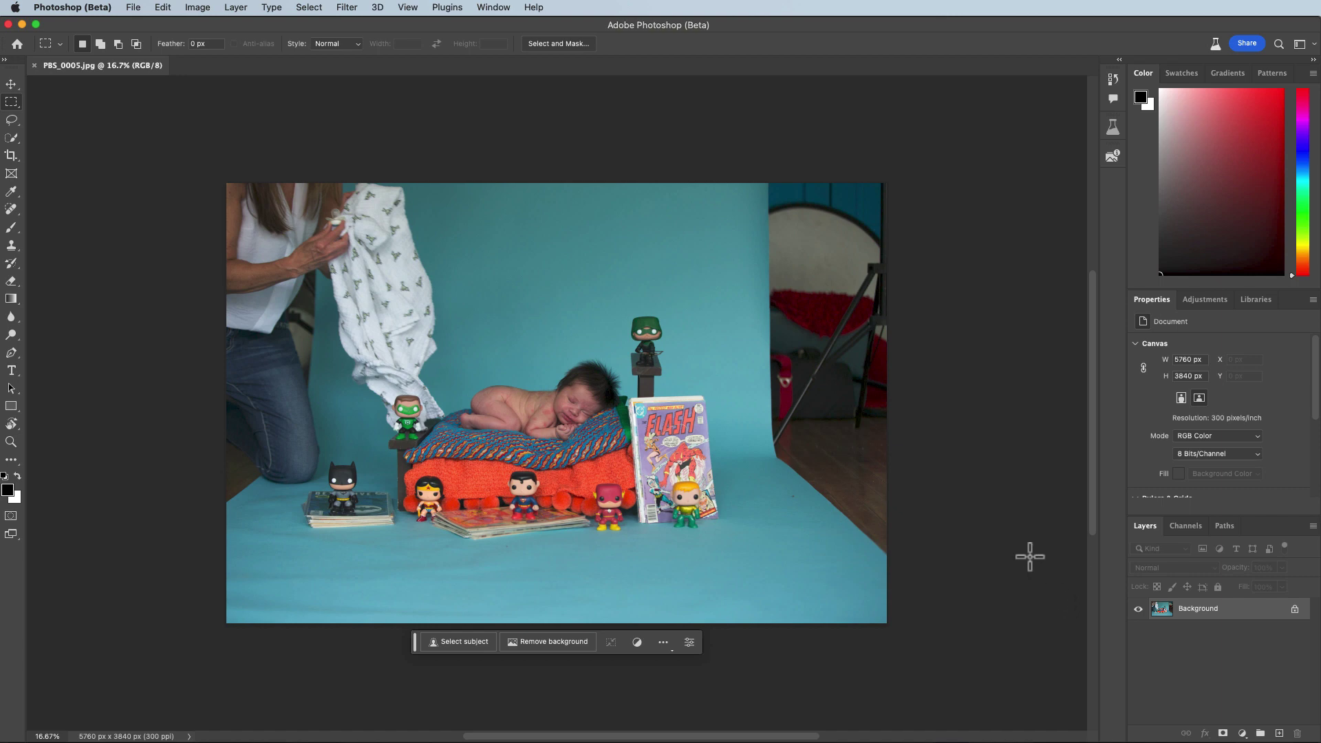
# Step: Marquee PBS_0005's right-edge room and light stand, Generative Fill it without a prompt, and keep variation 1/3
pyautogui.moveTo(908, 648); pyautogui.dragTo(733, 164)
pyautogui.click(692, 646)
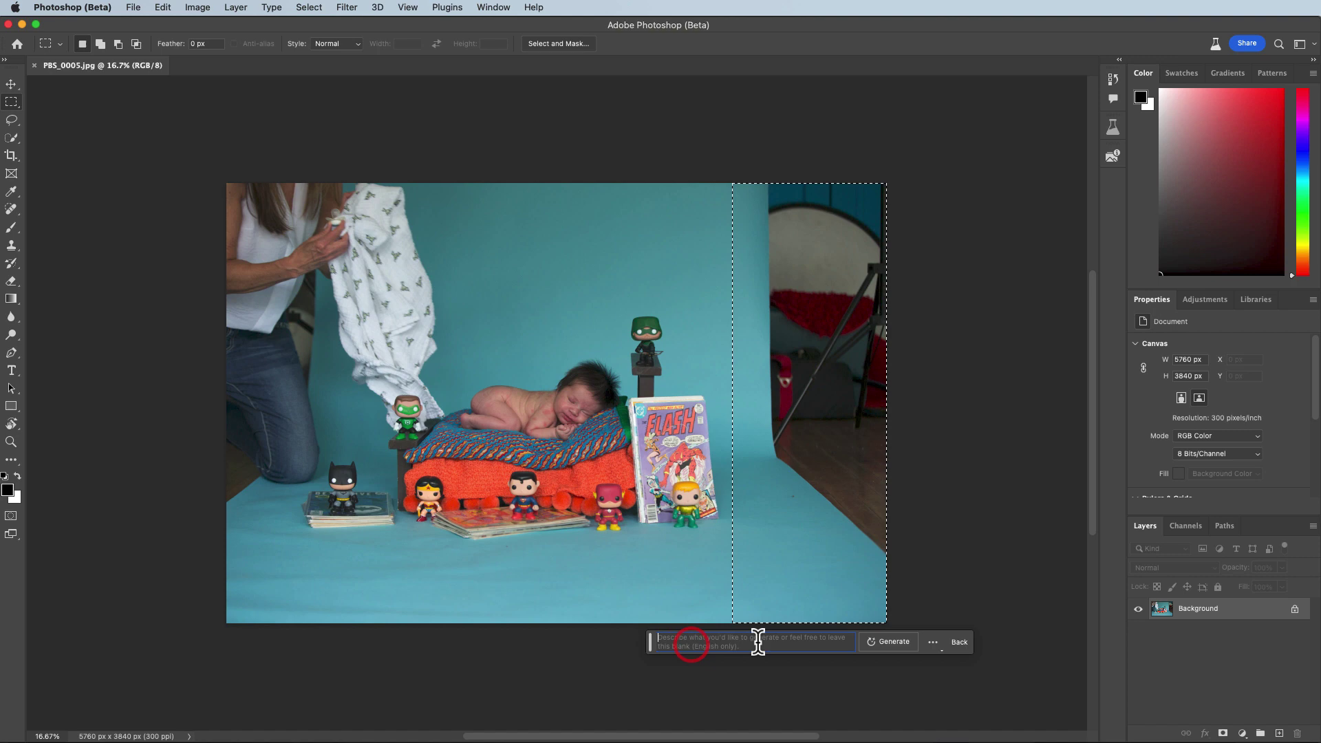
pyautogui.click(887, 643)
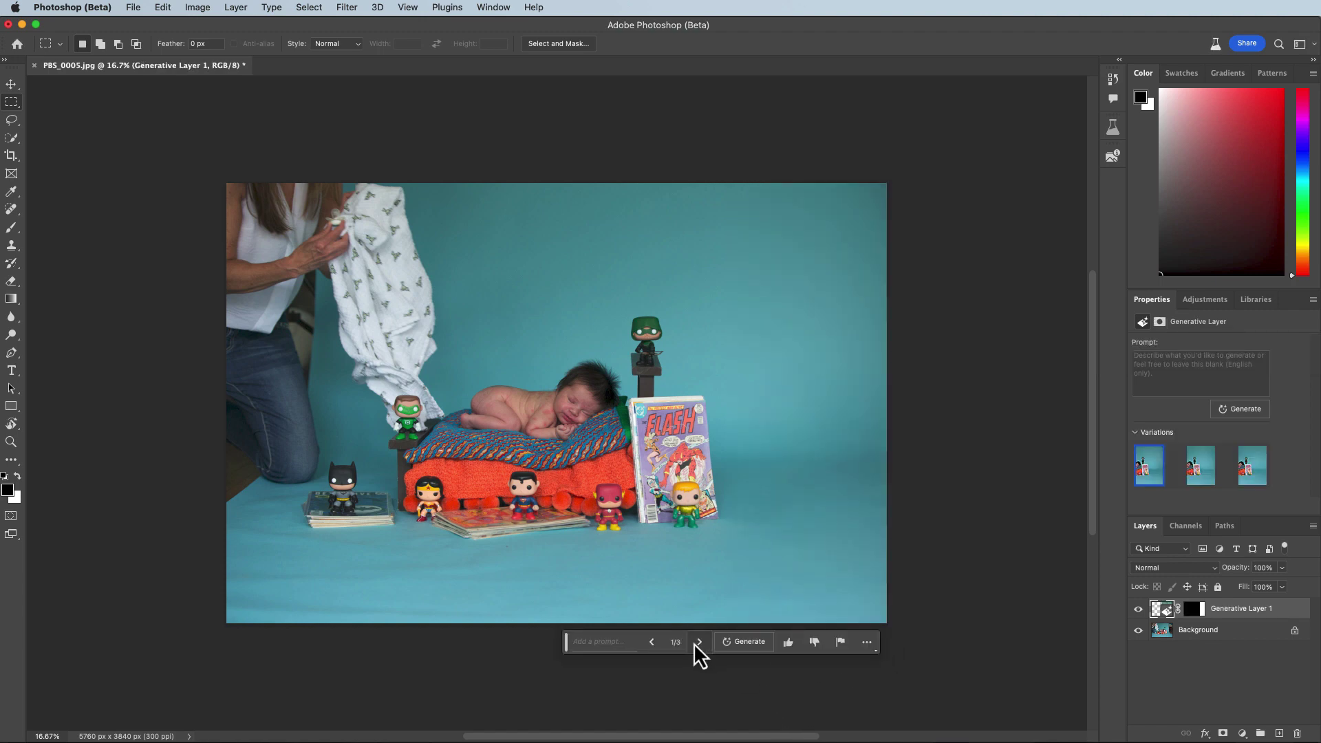
pyautogui.click(697, 642)
pyautogui.click(699, 642)
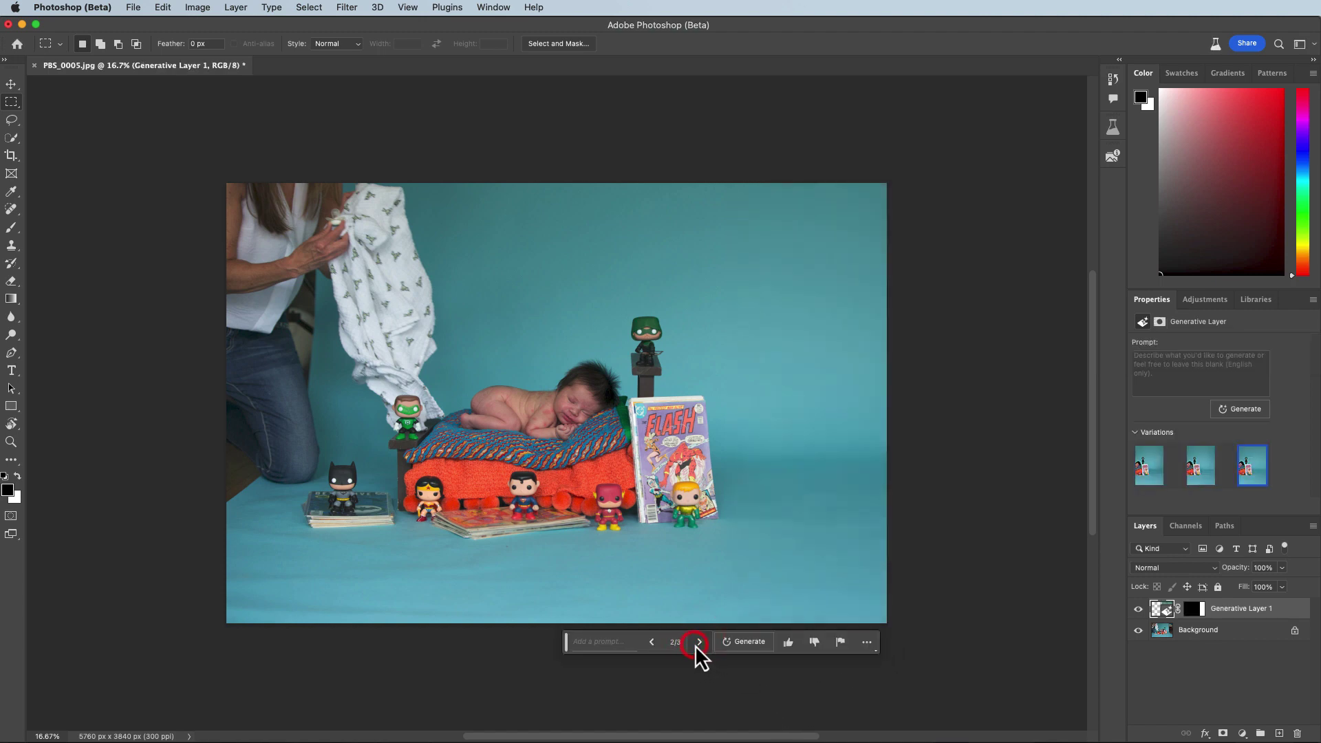
pyautogui.click(652, 642)
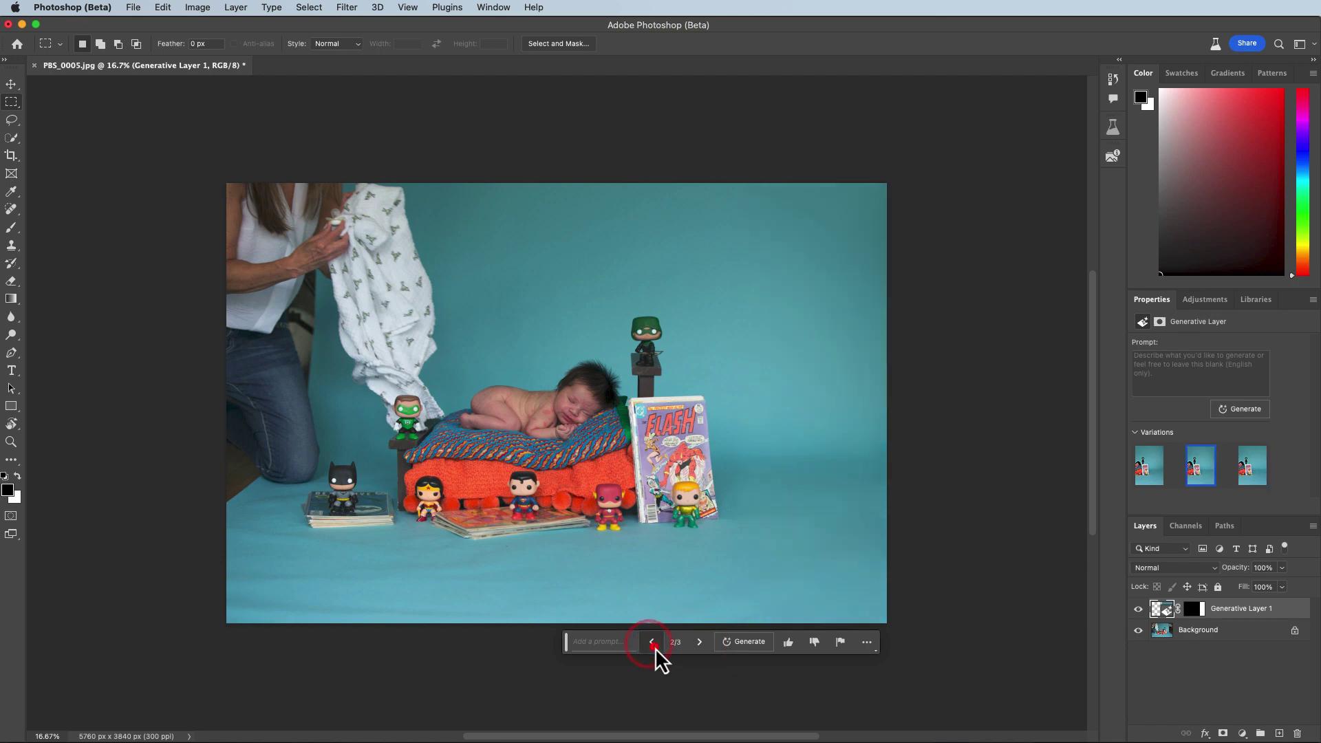
pyautogui.click(652, 642)
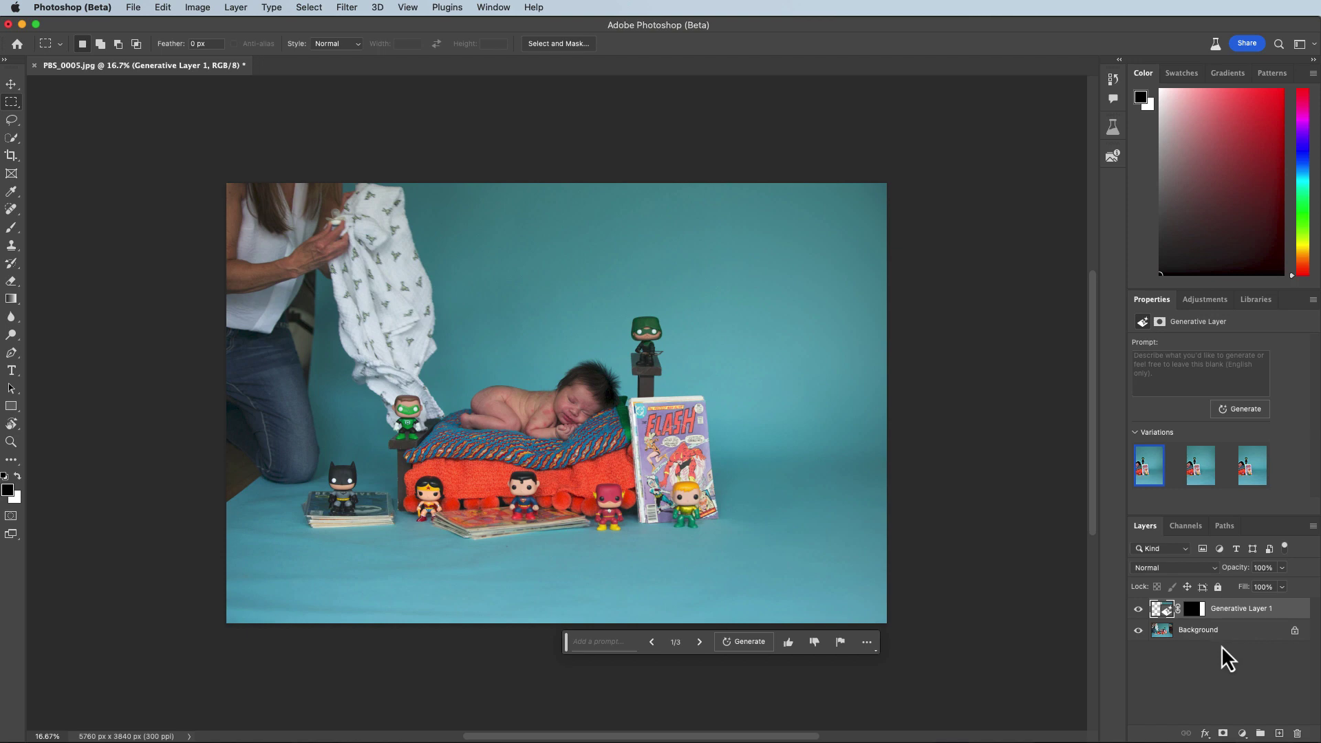
# Step: On the original photo layer, lasso-select the kneeling woman and her blanket on the left
pyautogui.click(1242, 629)
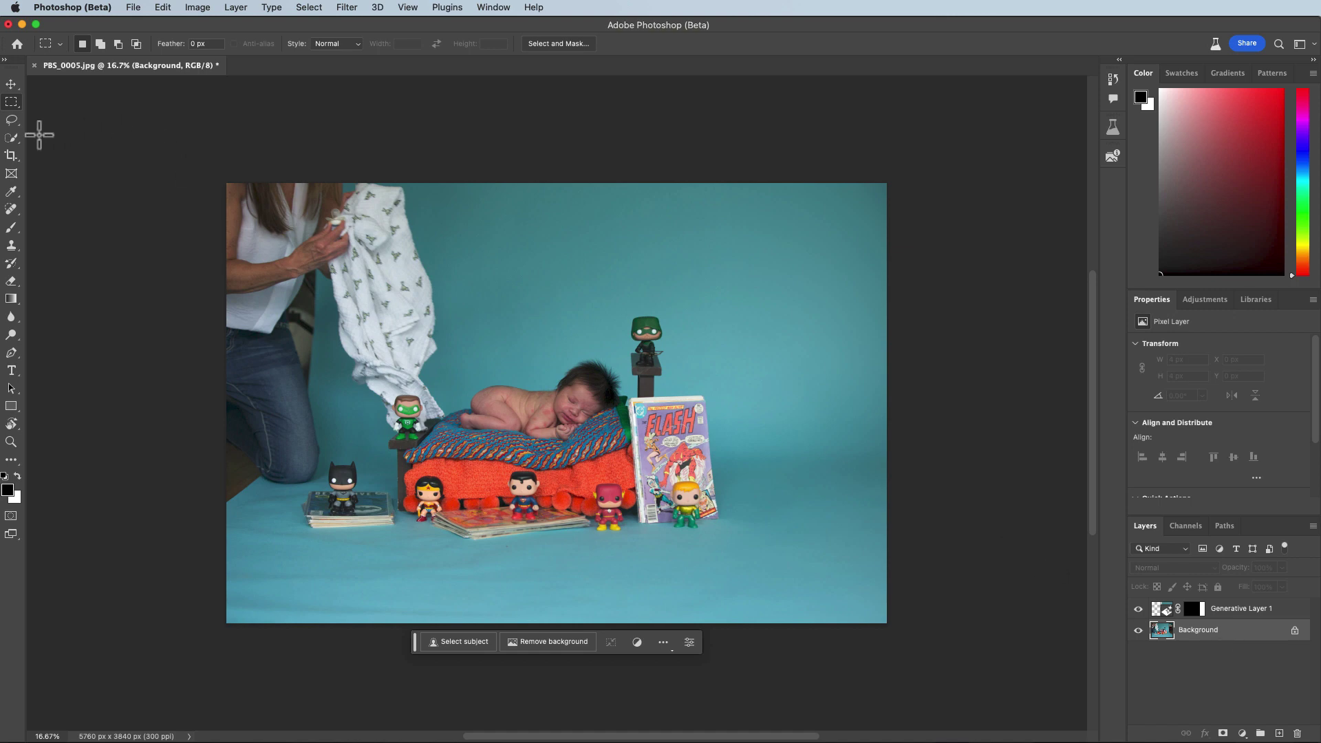
pyautogui.click(11, 121)
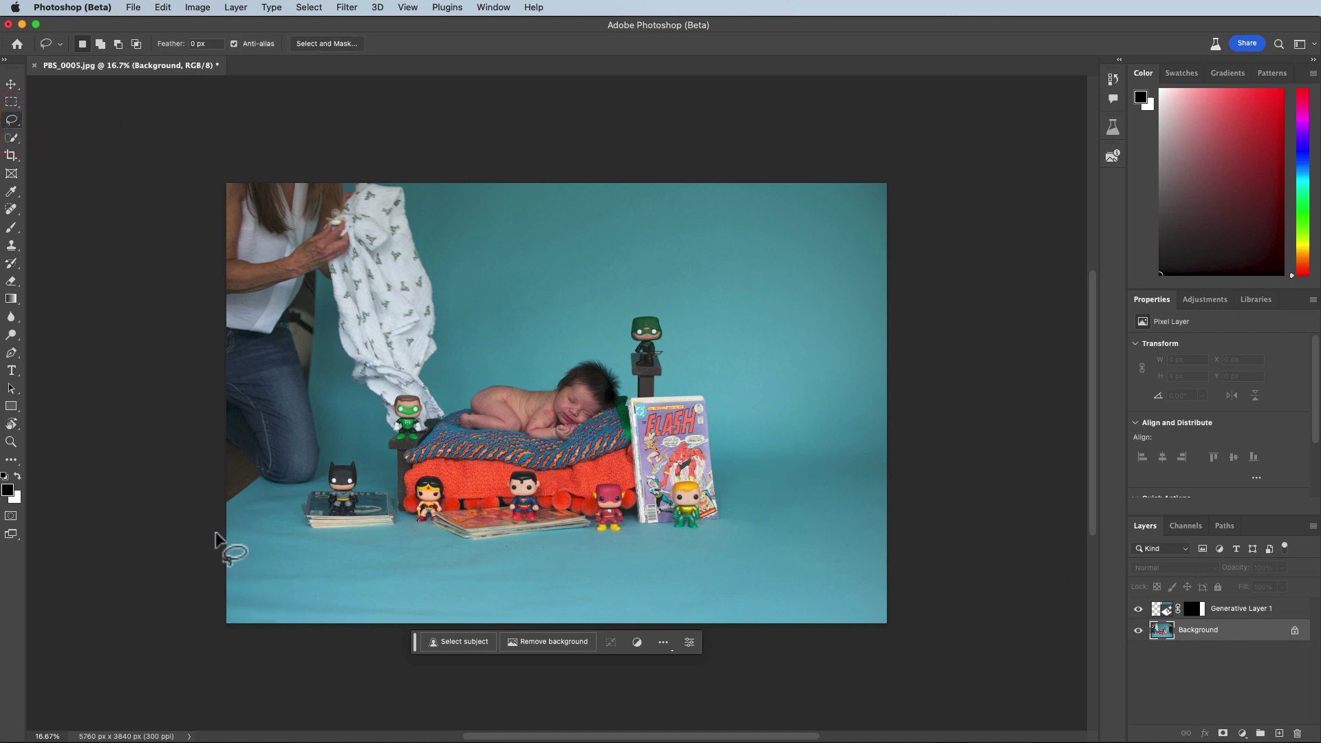
pyautogui.moveTo(220, 518)
pyautogui.mouseDown()
pyautogui.moveTo(313, 483)
pyautogui.moveTo(343, 433)
pyautogui.moveTo(386, 430)
pyautogui.moveTo(397, 393)
pyautogui.moveTo(434, 413)
pyautogui.moveTo(506, 249)
pyautogui.moveTo(441, 163)
pyautogui.moveTo(247, 128)
pyautogui.moveTo(149, 155)
pyautogui.mouseUp()
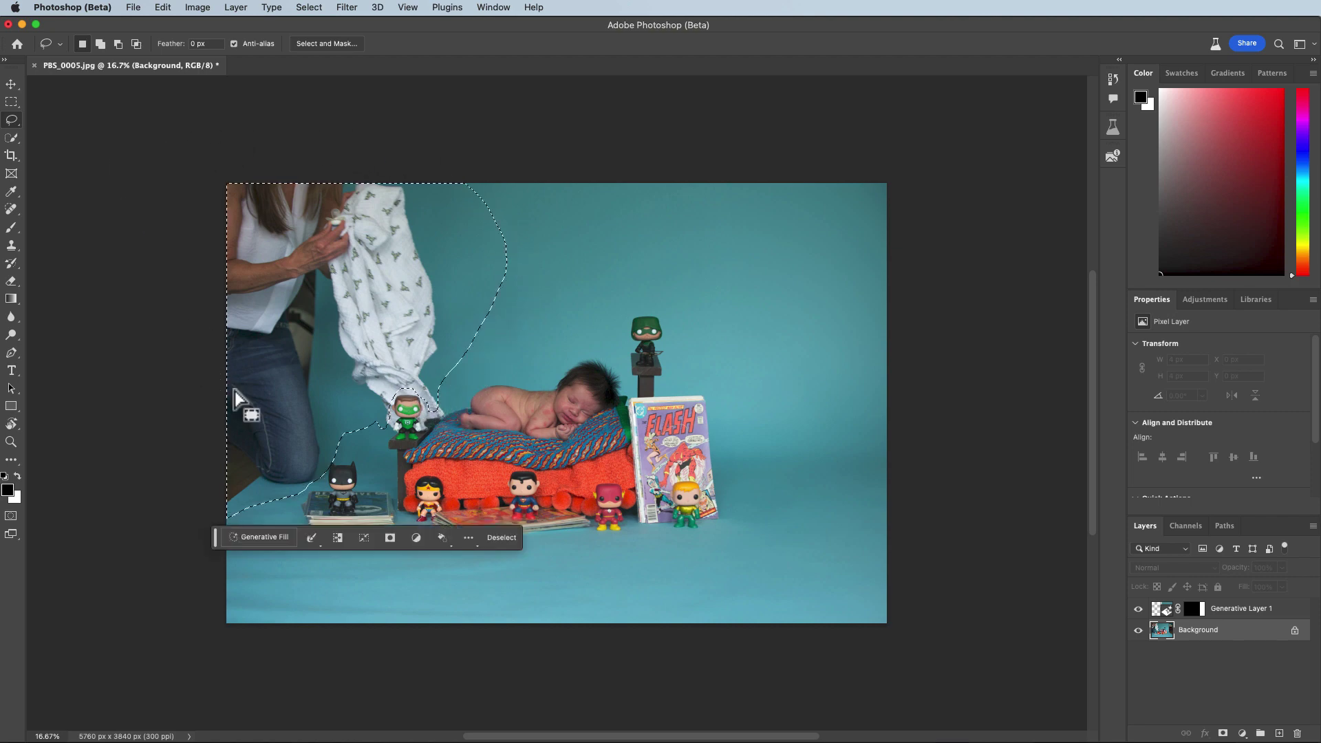
# Step: Generative Fill the selection with backdrop and keep variation 2 of 3
pyautogui.click(267, 539)
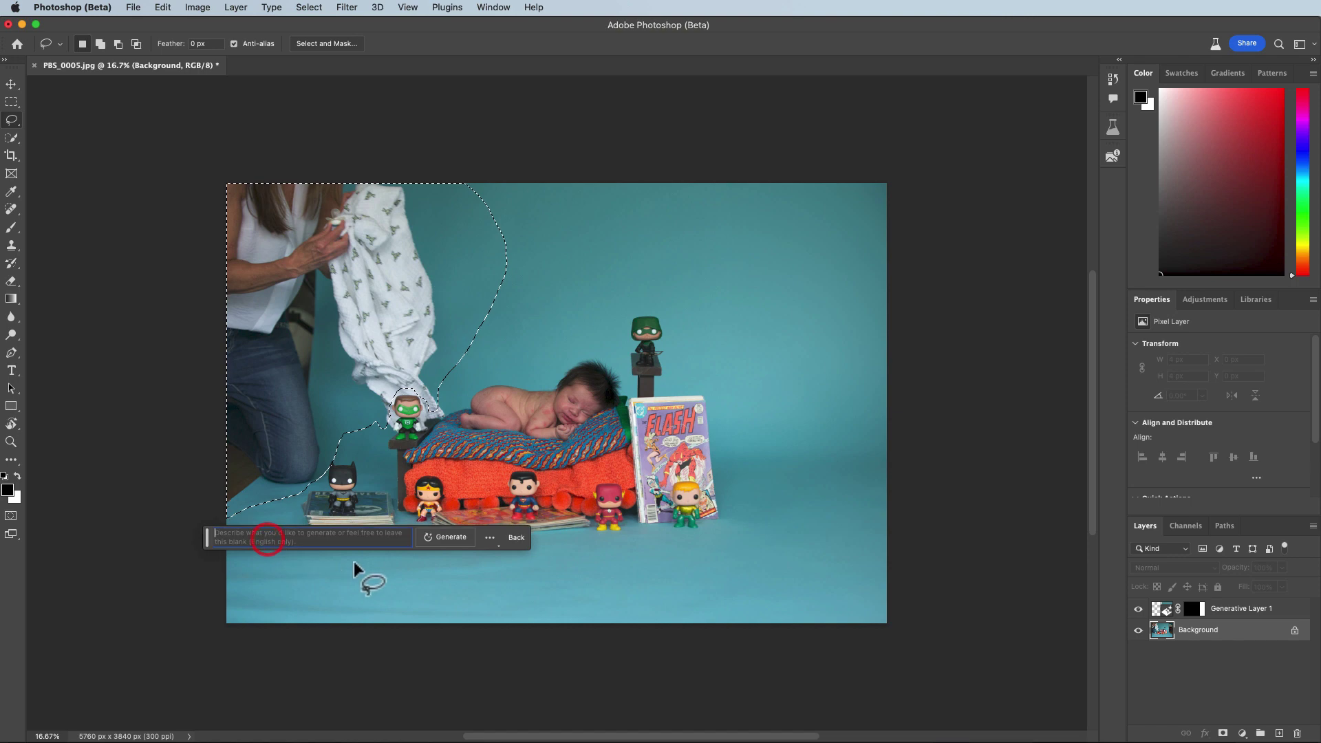
pyautogui.click(451, 537)
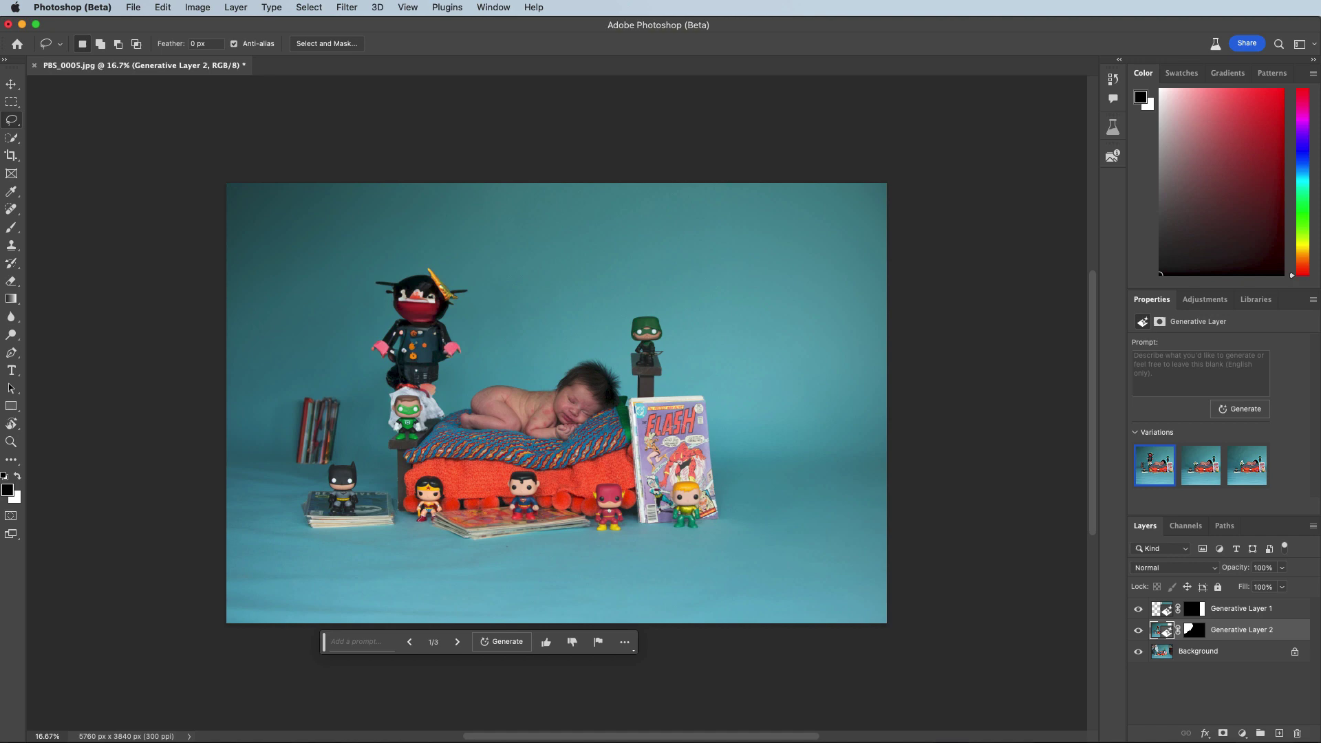
pyautogui.click(457, 641)
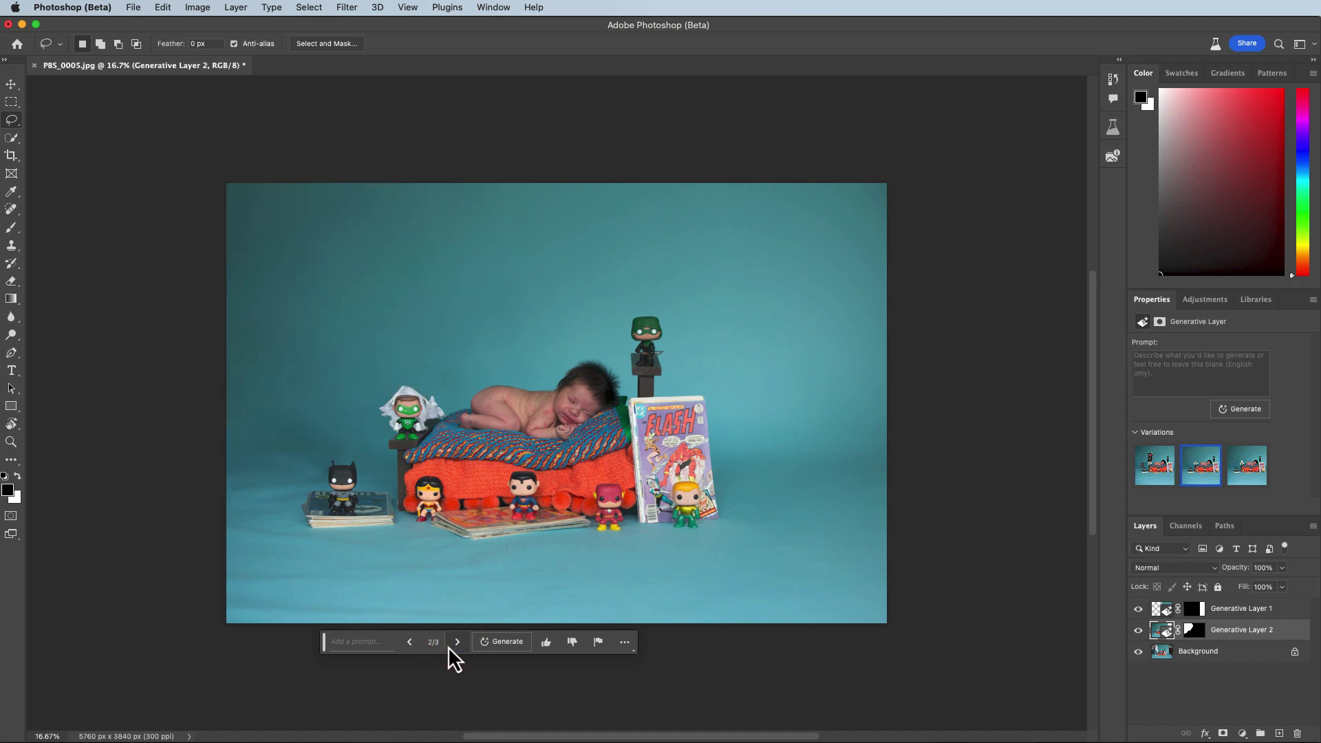
pyautogui.click(456, 642)
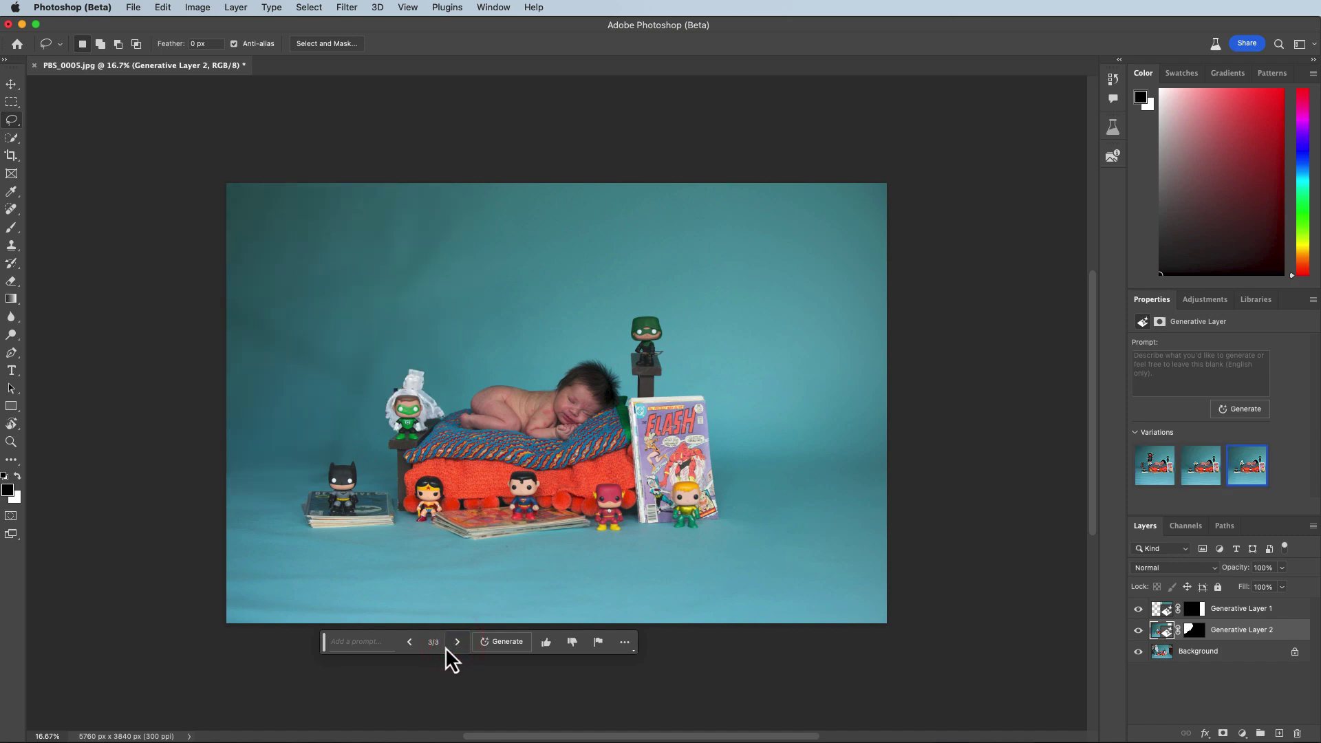
pyautogui.click(409, 642)
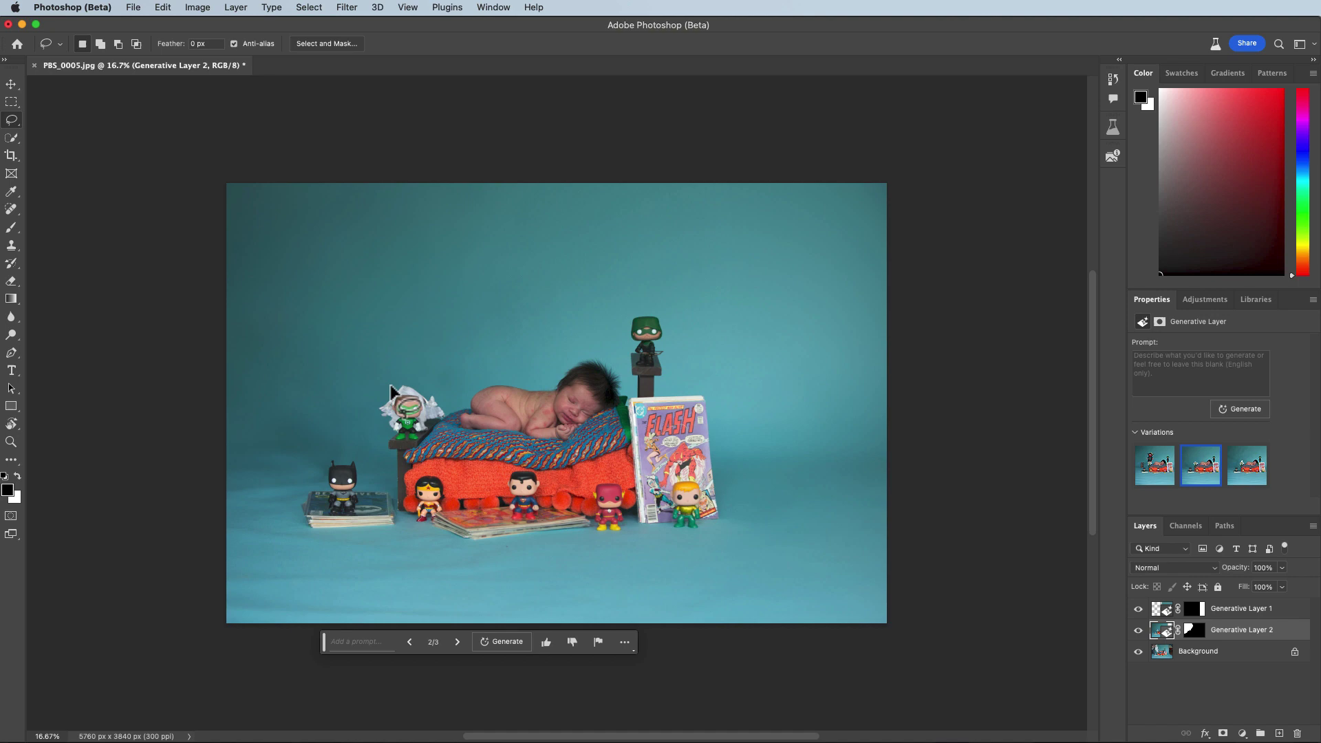
# Step: On the Background layer, quick-select the white fabric around Green Lantern, excluding the backdrop and his face
pyautogui.press('super+plus')
pyautogui.press('super+plus')
pyautogui.press('super+plus')
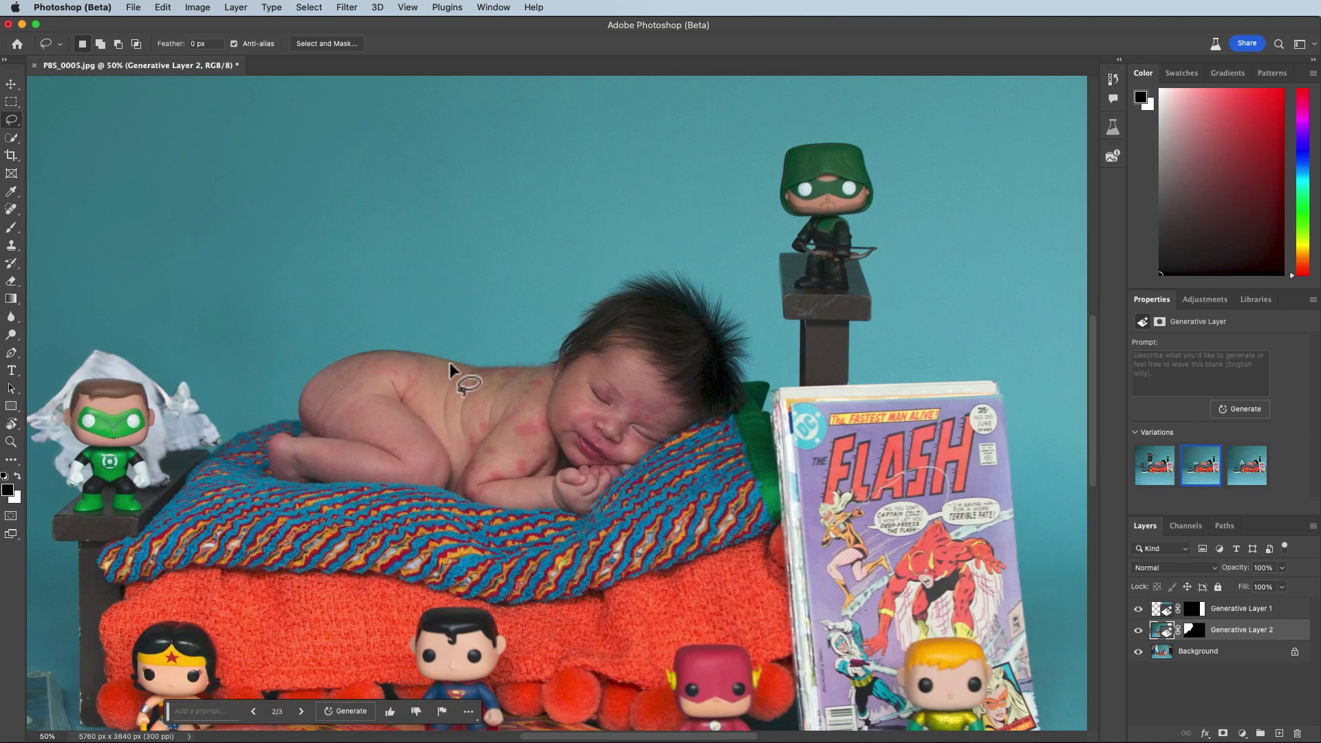
pyautogui.hscroll(-10, 385, 385)
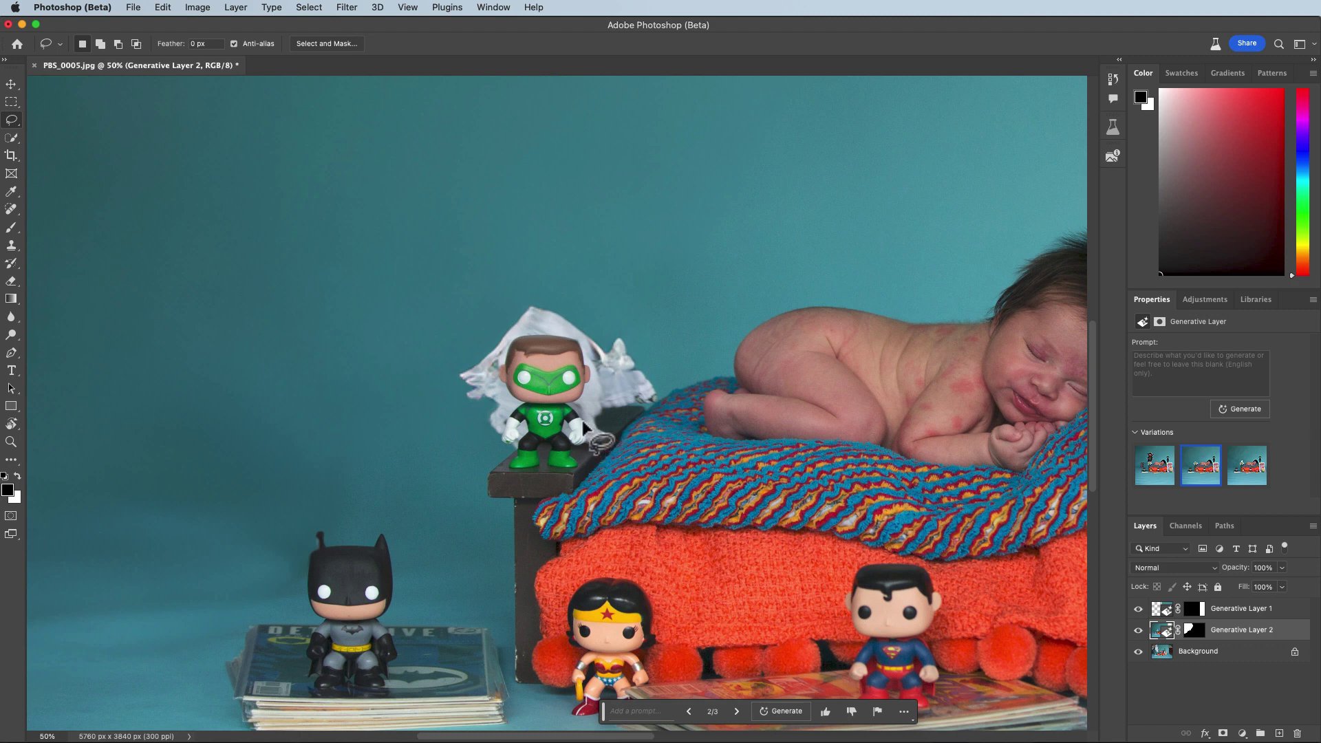
pyautogui.click(1233, 654)
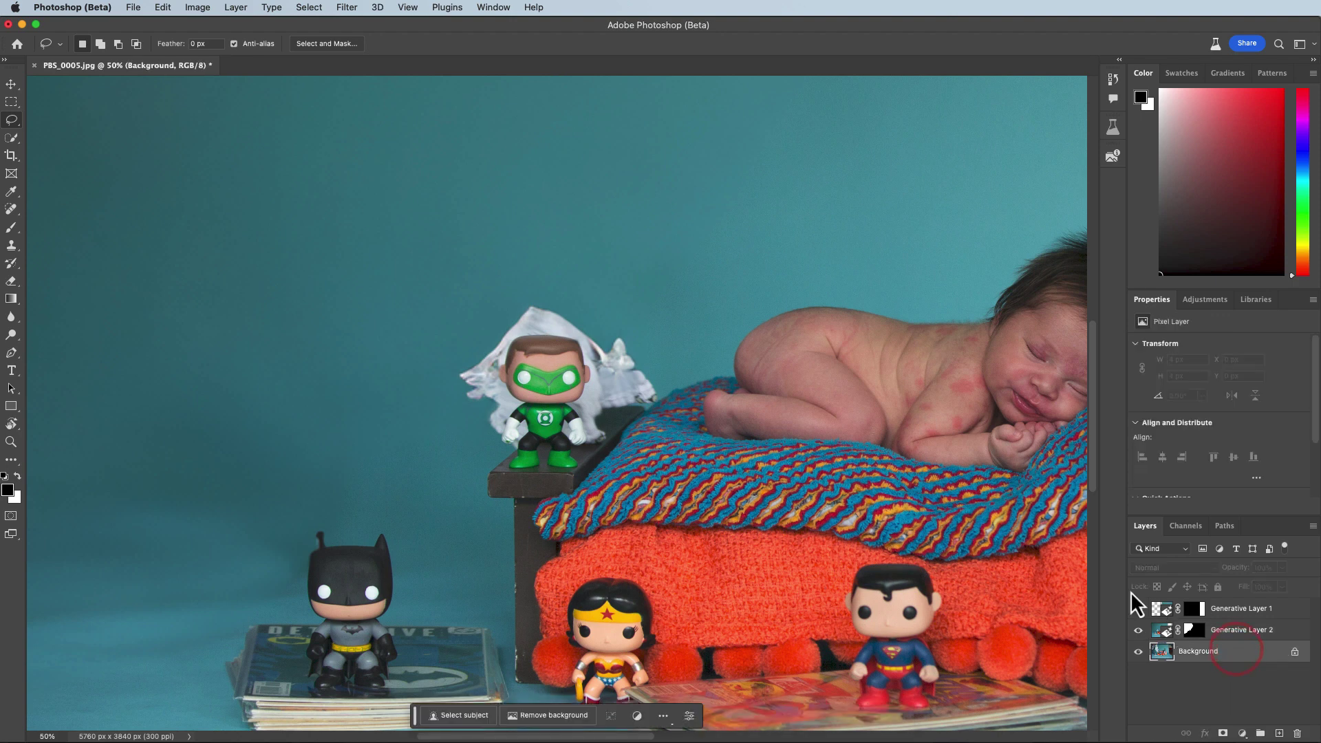
pyautogui.click(11, 137)
pyautogui.click(70, 150)
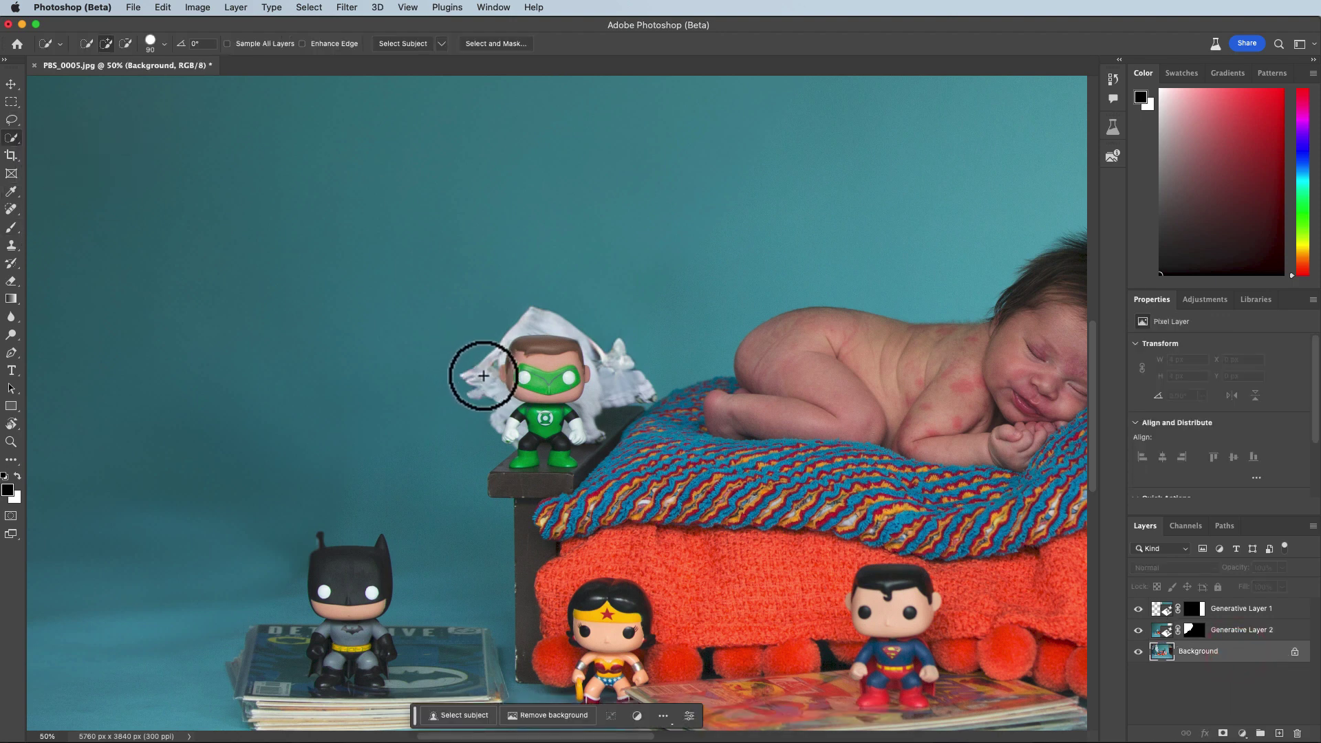
pyautogui.moveTo(491, 370)
pyautogui.mouseDown()
pyautogui.moveTo(472, 381)
pyautogui.moveTo(534, 322)
pyautogui.moveTo(575, 339)
pyautogui.moveTo(600, 368)
pyautogui.moveTo(581, 424)
pyautogui.moveTo(563, 417)
pyautogui.mouseUp()
pyautogui.click(479, 347)
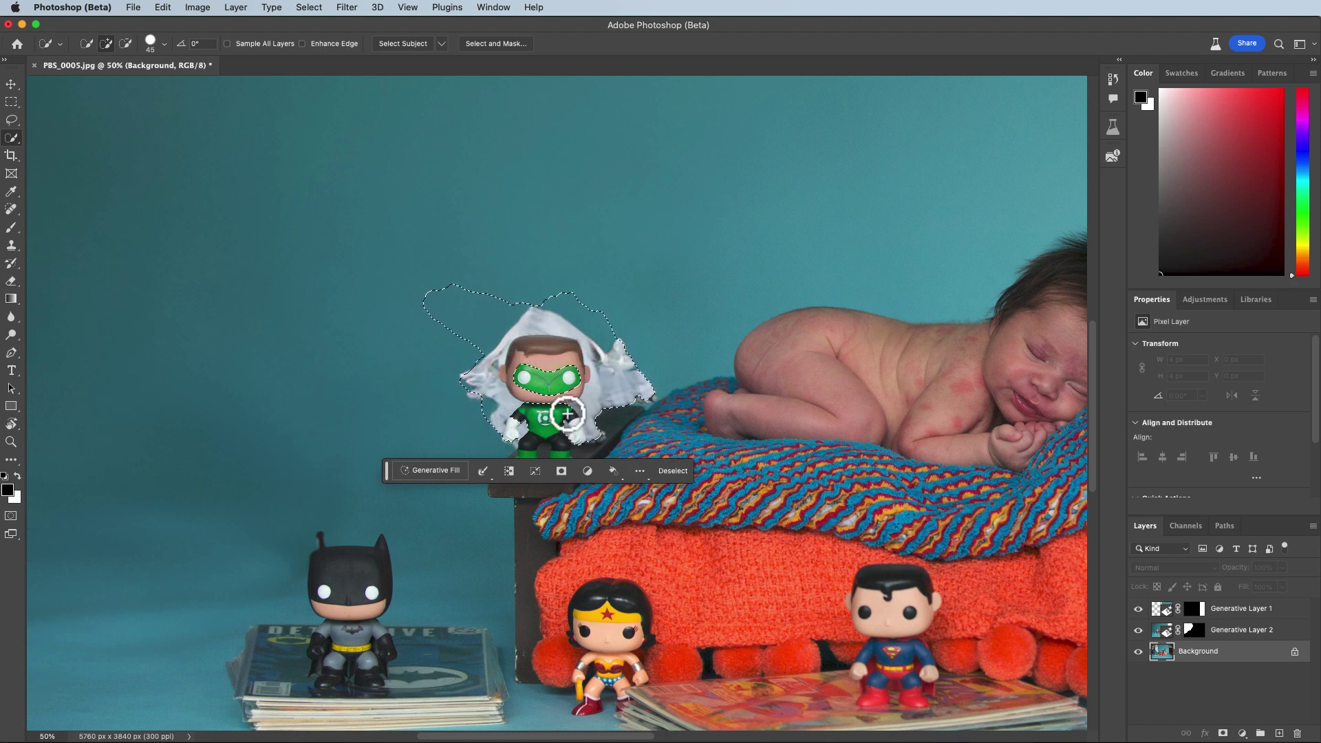
pyautogui.press('alt')
pyautogui.moveTo(481, 322); pyautogui.dragTo(489, 317)
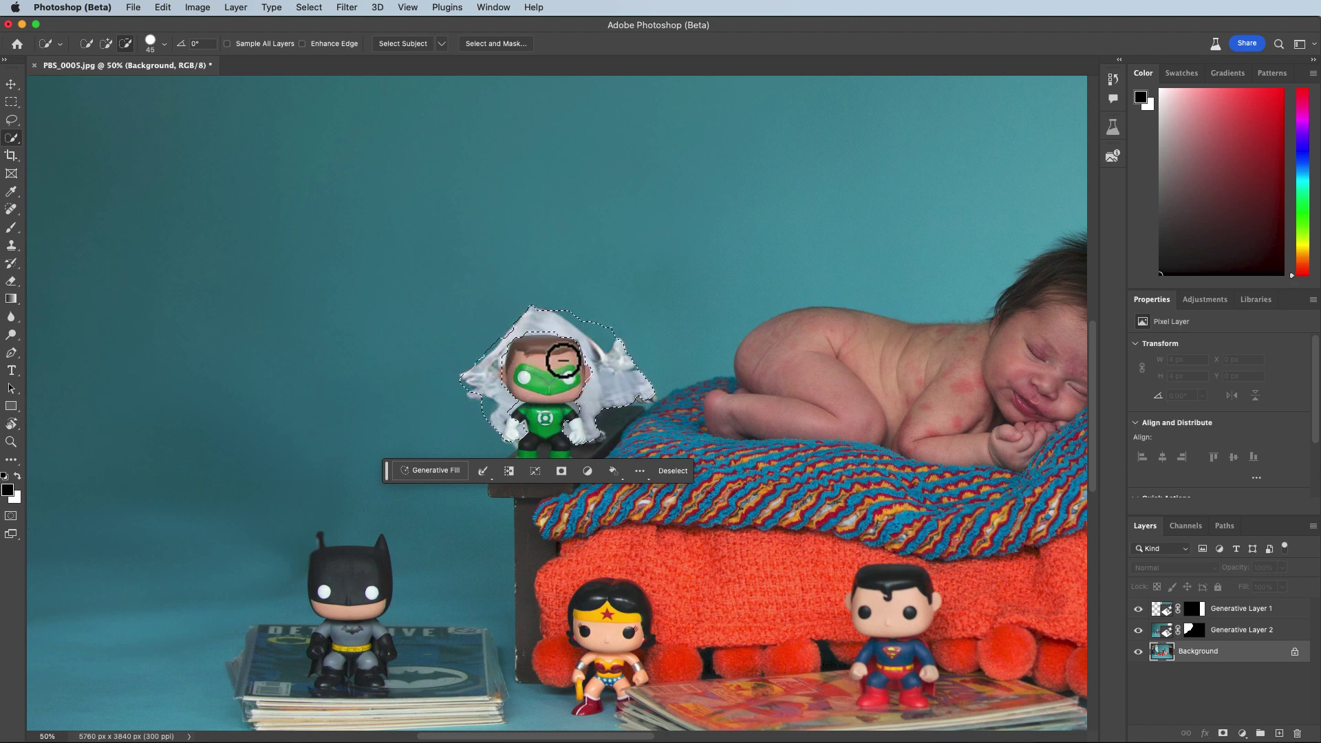
pyautogui.keyDown('alt'); pyautogui.click(516, 372); pyautogui.keyUp('alt')
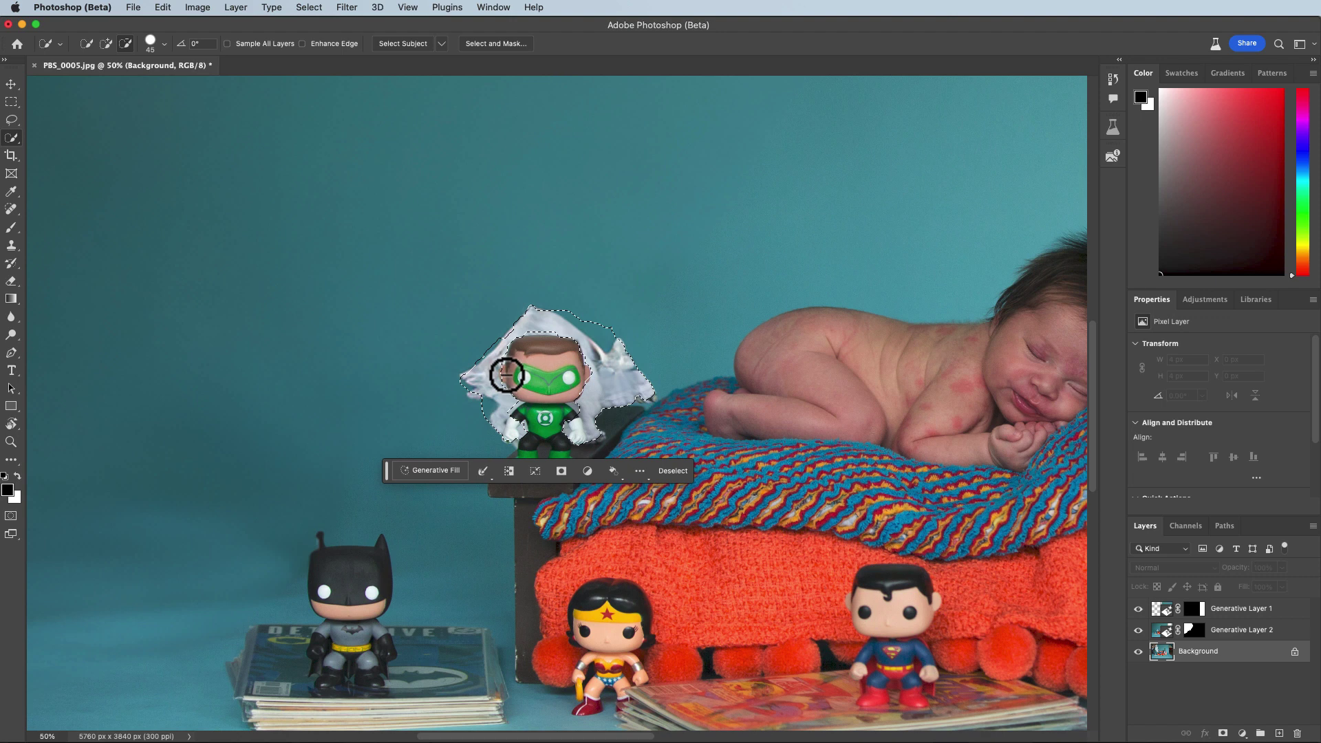
# Step: Generative Fill the fabric selection and settle on variation 3 of 3
pyautogui.click(442, 470)
pyautogui.click(622, 477)
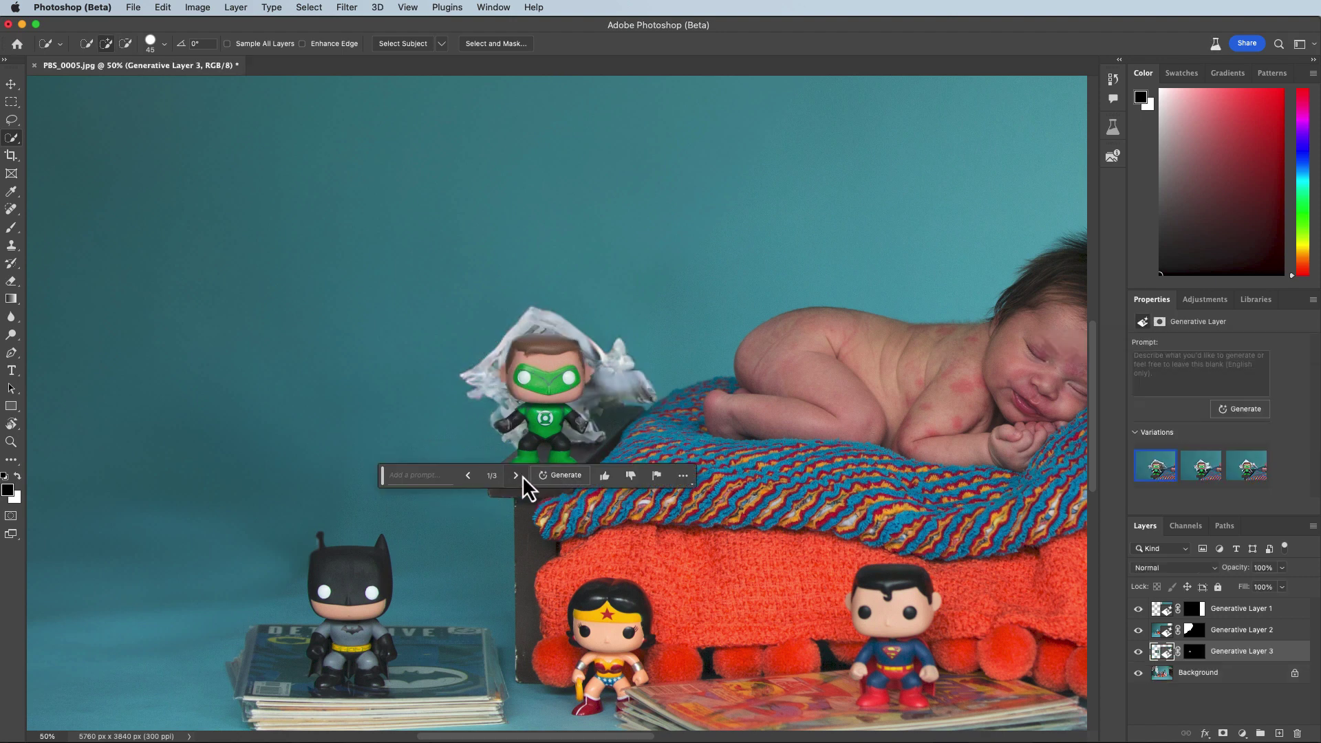
pyautogui.click(516, 475)
pyautogui.click(516, 475)
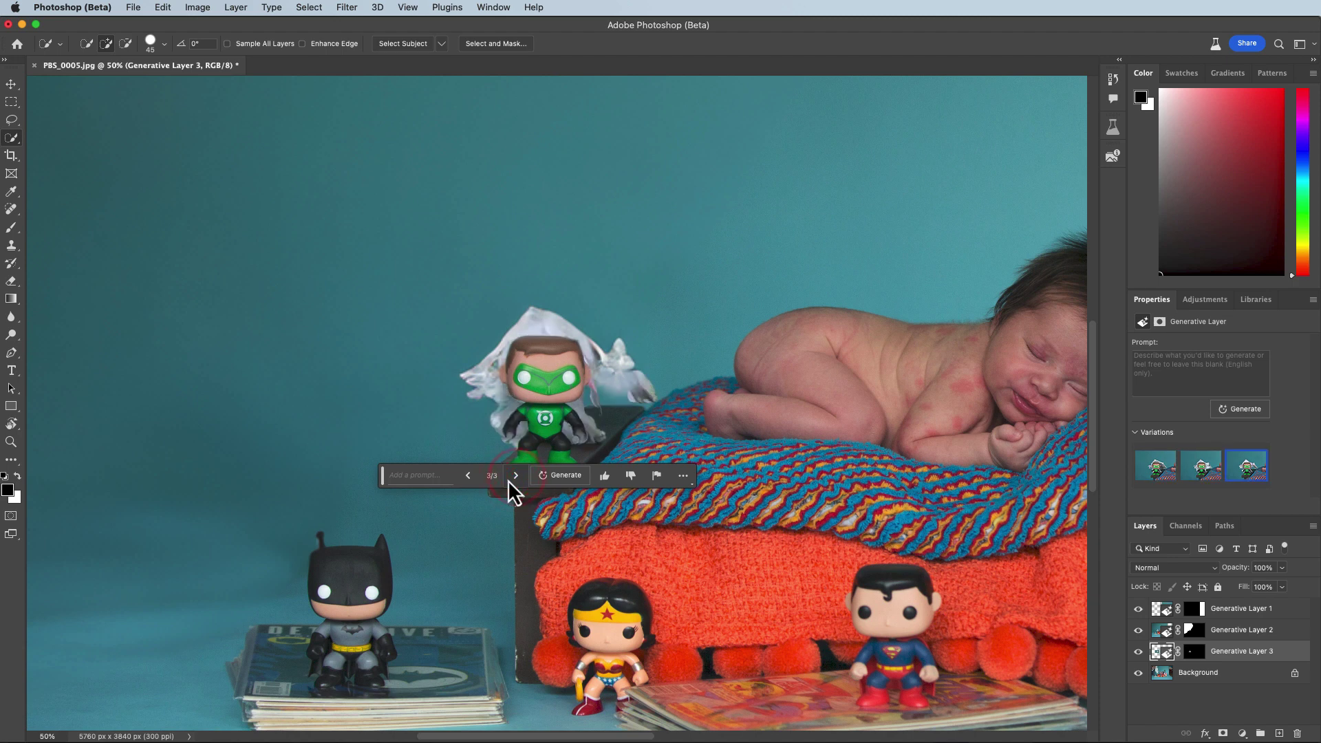
pyautogui.click(515, 475)
pyautogui.click(468, 475)
pyautogui.click(516, 476)
pyautogui.click(469, 477)
# Step: Delete Generative Layer 3 and reselect the previous fabric selection
pyautogui.moveTo(1236, 651); pyautogui.dragTo(1295, 733)
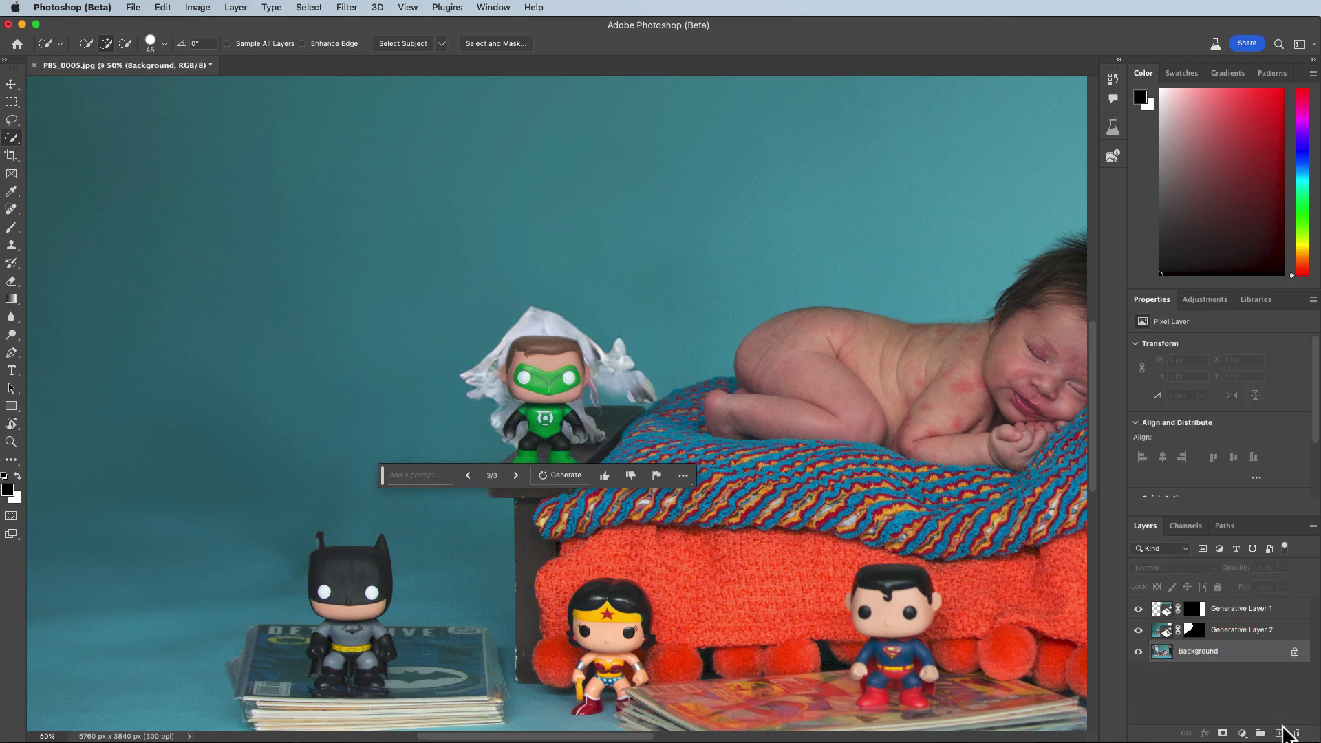
pyautogui.click(308, 8)
pyautogui.click(321, 51)
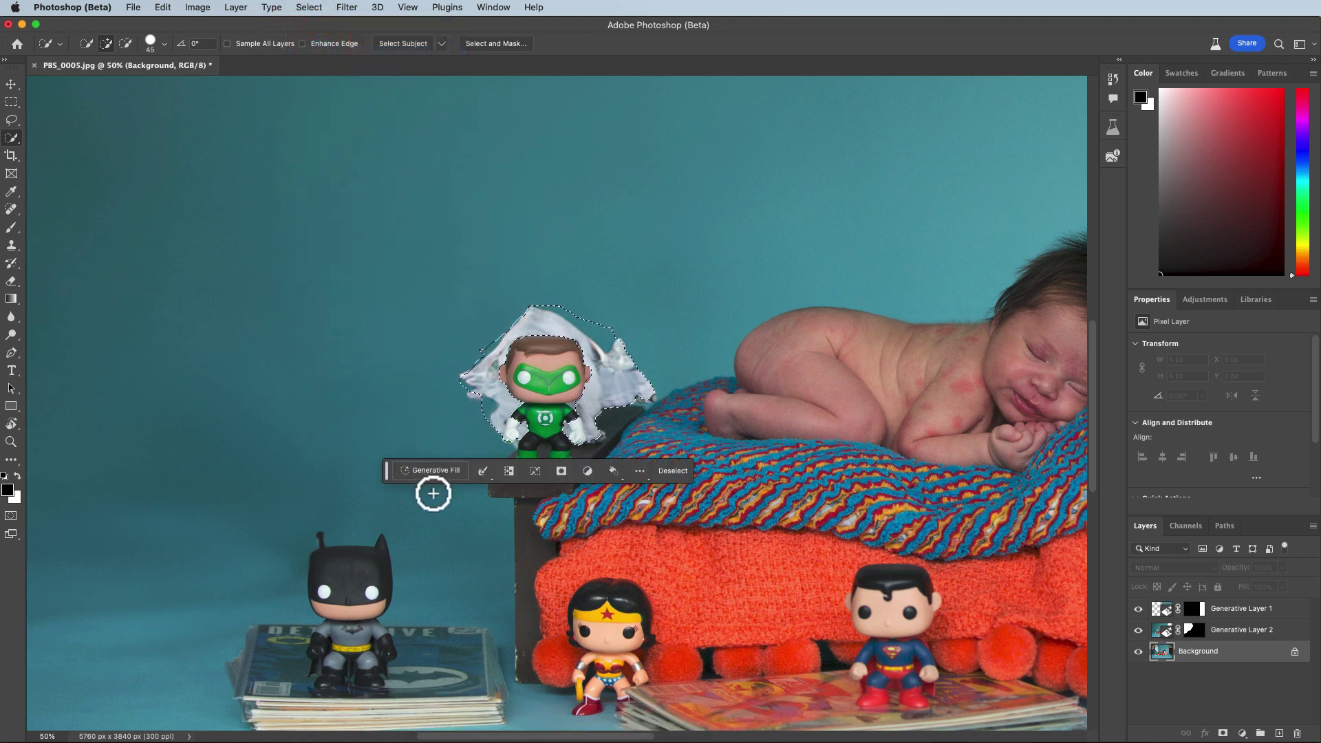
# Step: Generate a fill from the pasted prompt "replace with blue studio backdrop…" and choose variation 1 of 3
pyautogui.click(436, 472)
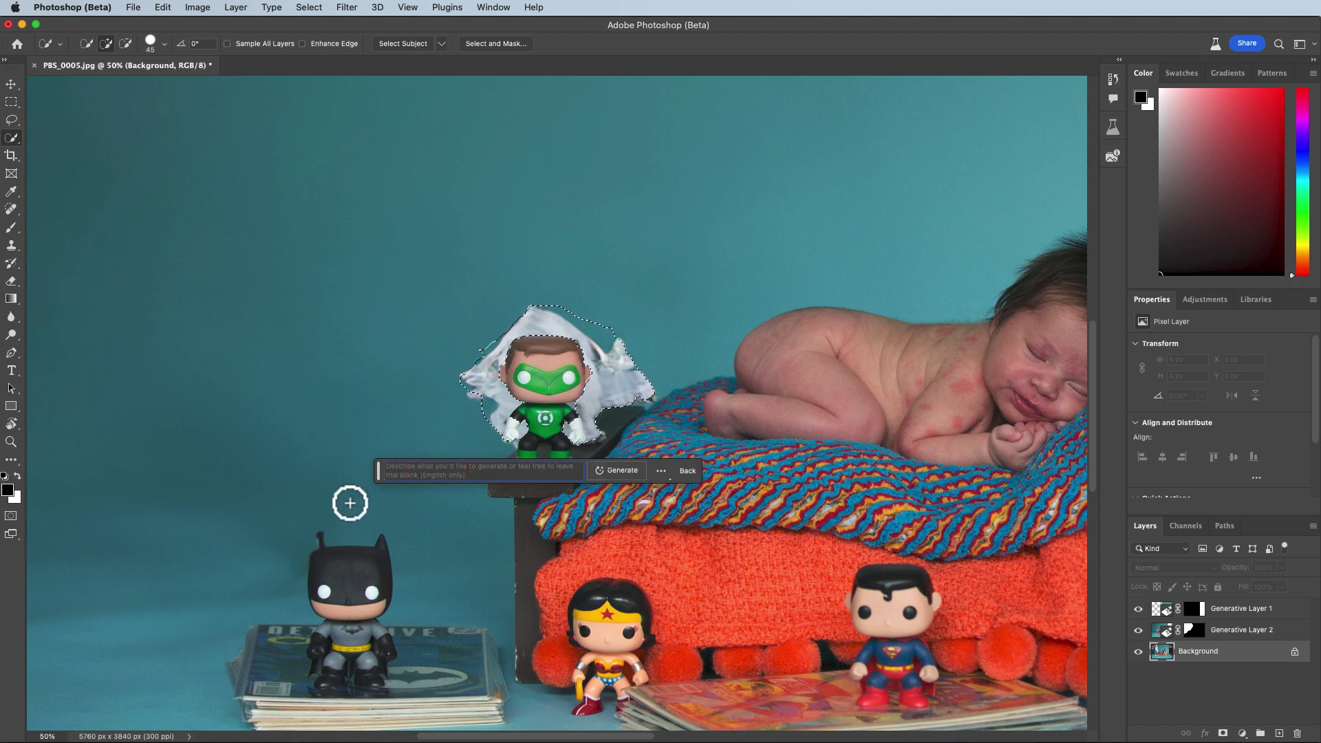
pyautogui.write('replace with blue studio backdrop that is already there')
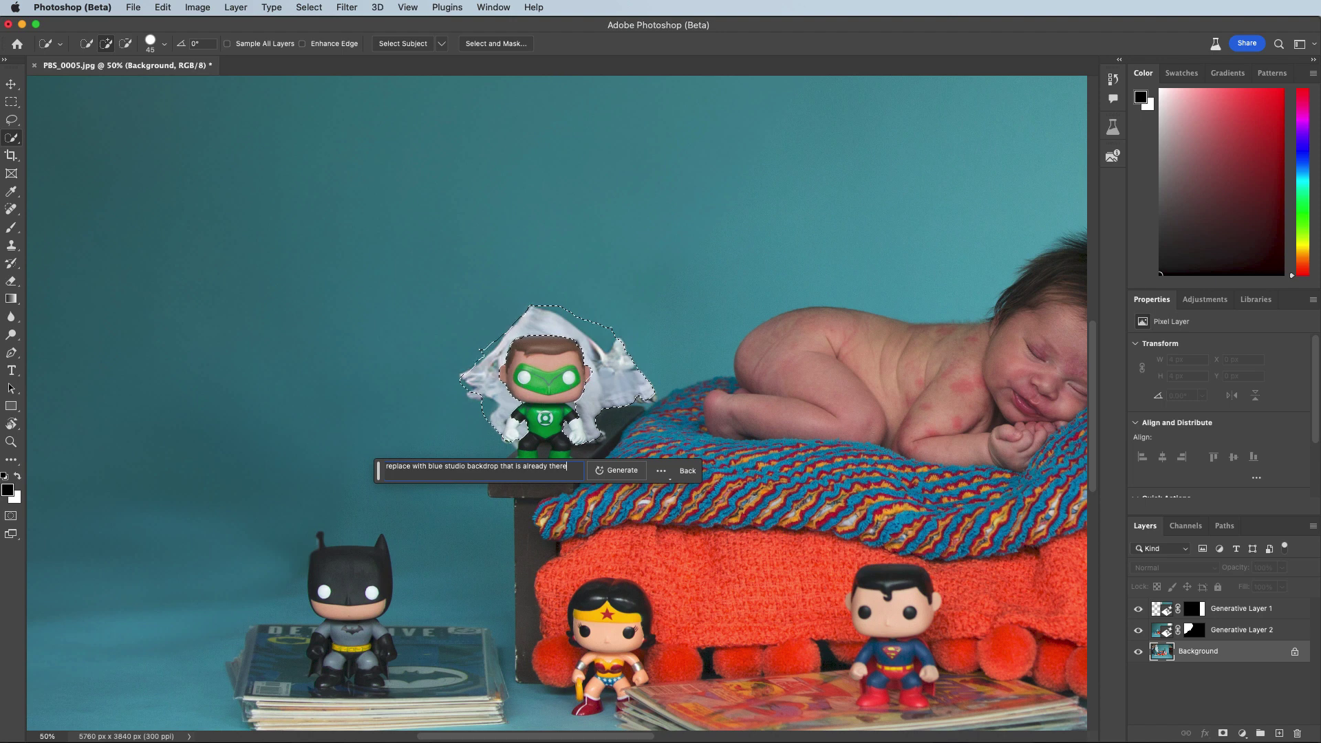
pyautogui.press('Return')
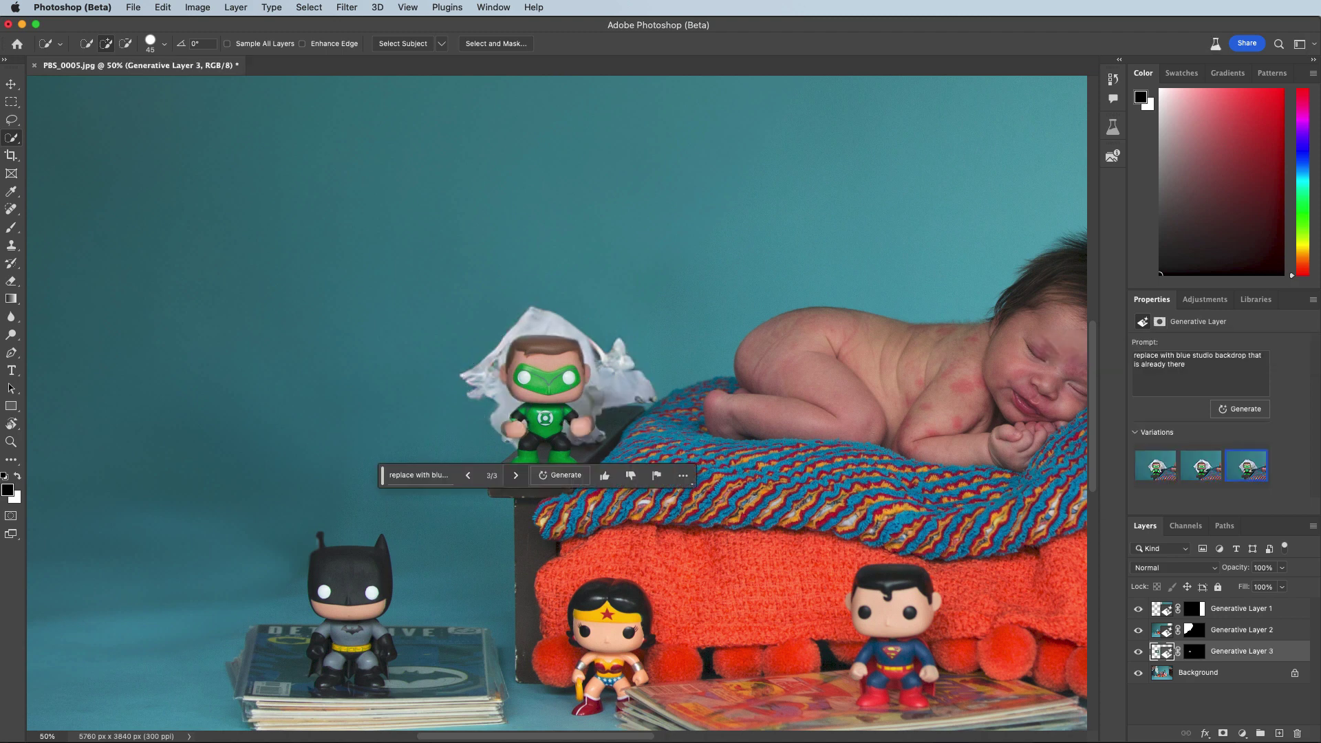
pyautogui.click(515, 475)
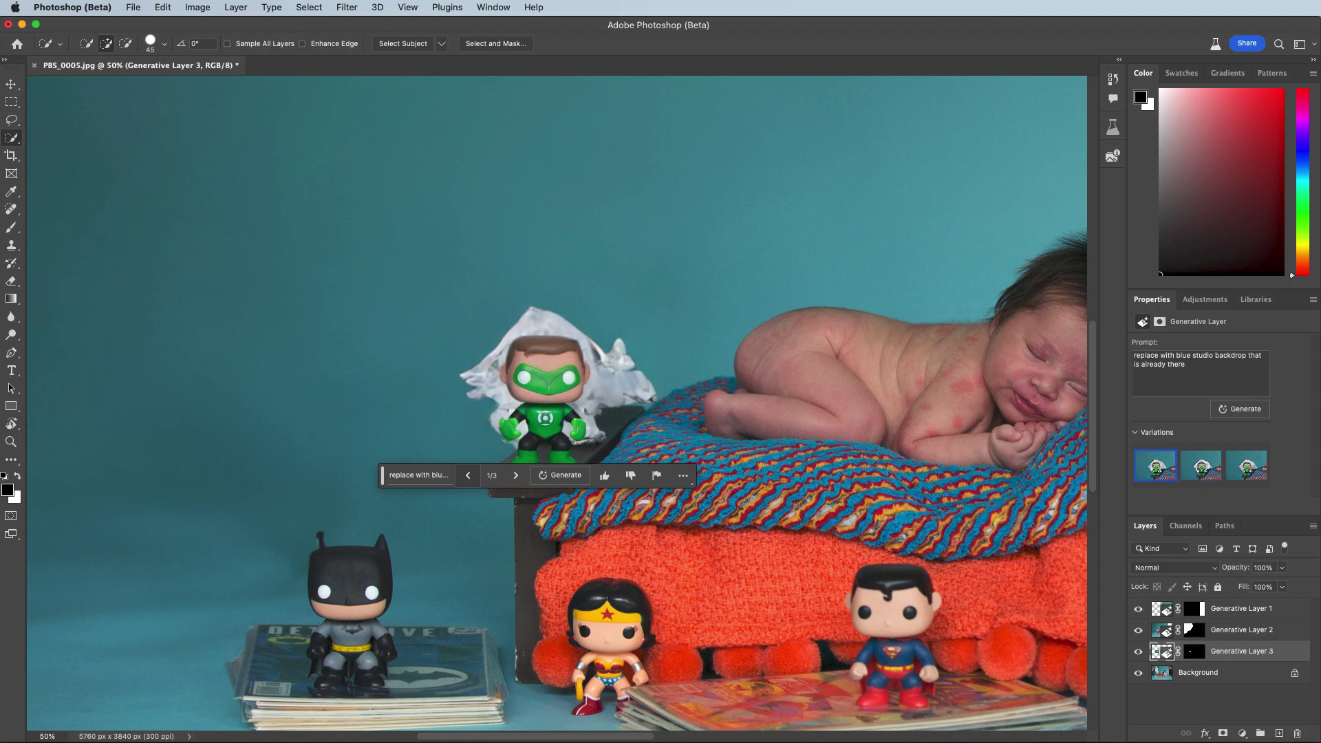
# Step: Zoom out to 25%, move the fill bar below the image, and center the photo
pyautogui.scroll(-3, 556, 406)
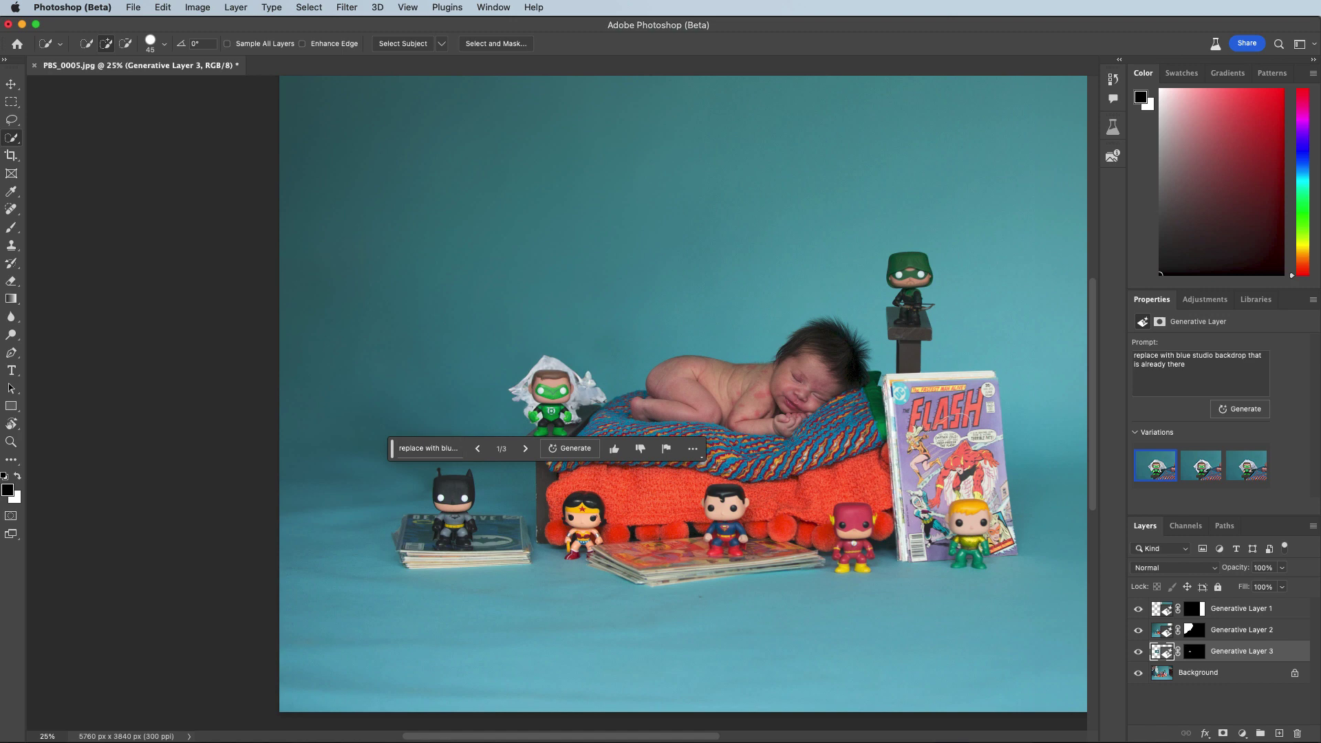
pyautogui.moveTo(392, 448); pyautogui.dragTo(303, 655)
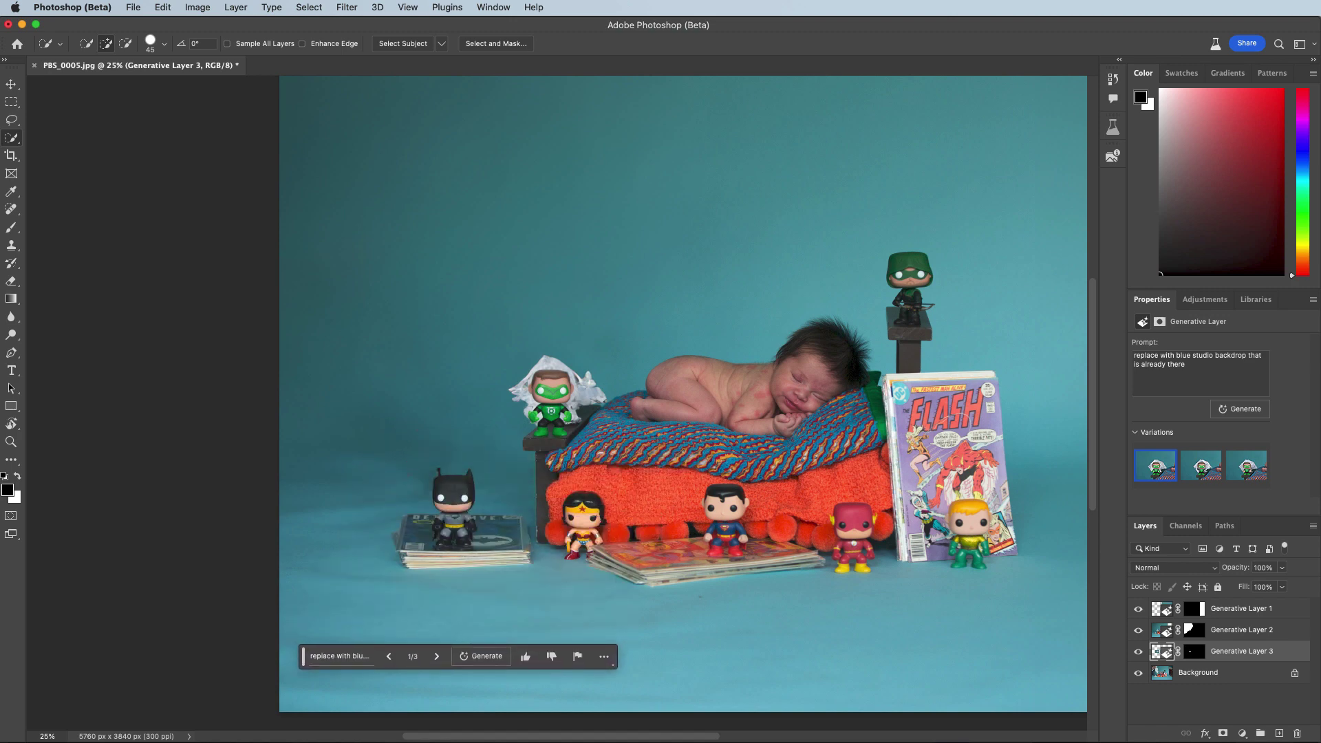
pyautogui.hscroll(8, 681, 403)
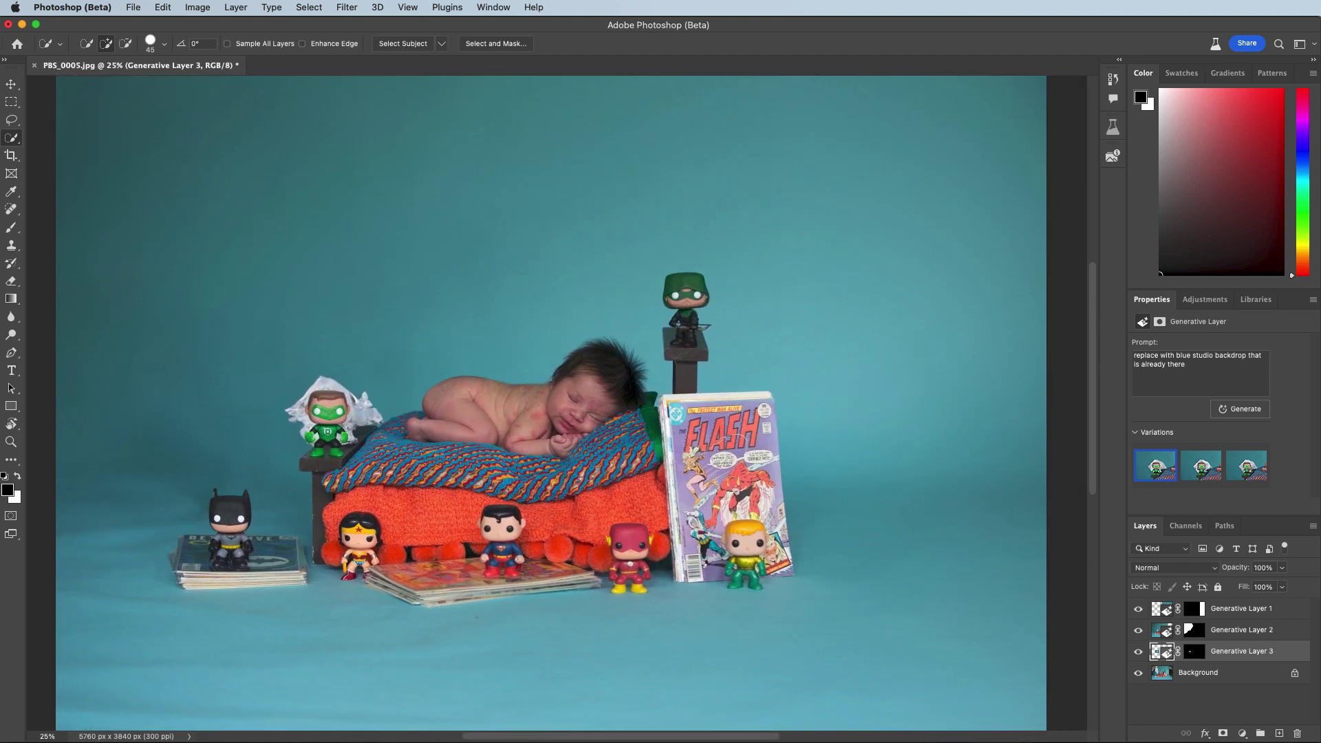
pyautogui.hscroll(-1, 560, 402)
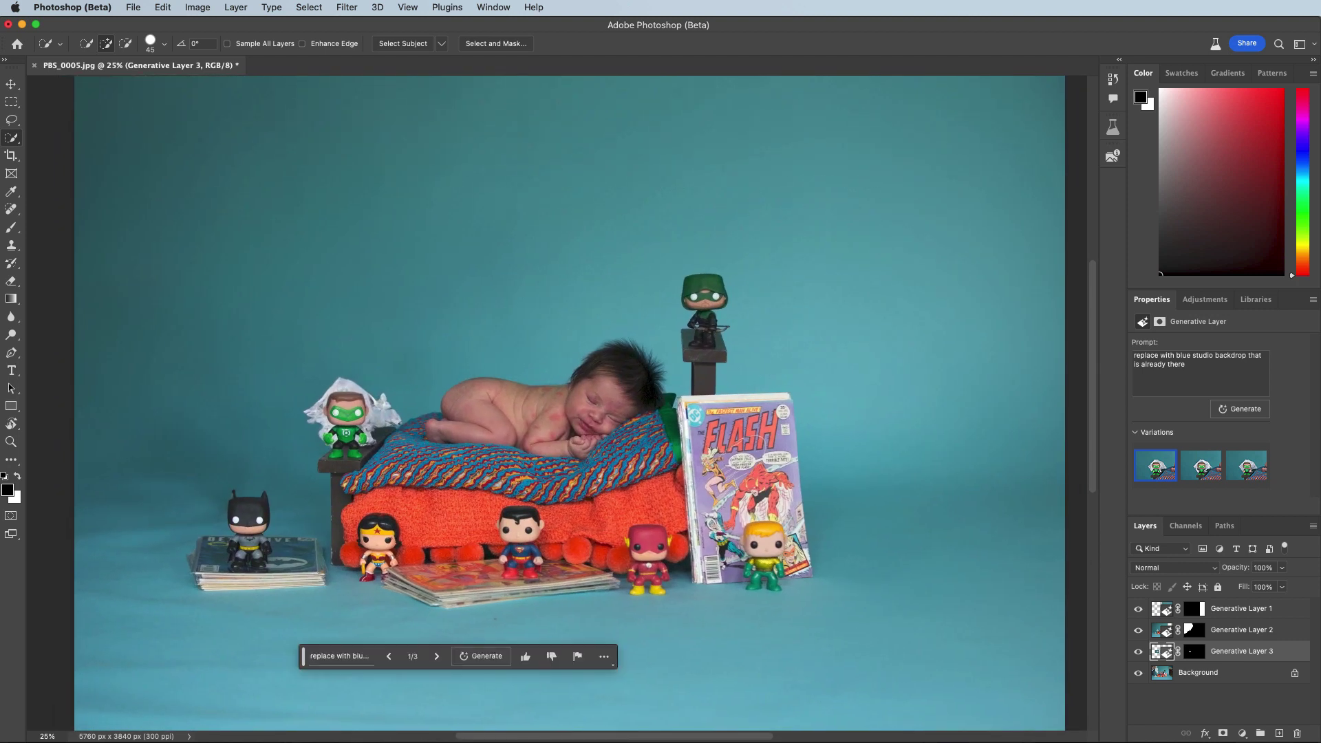